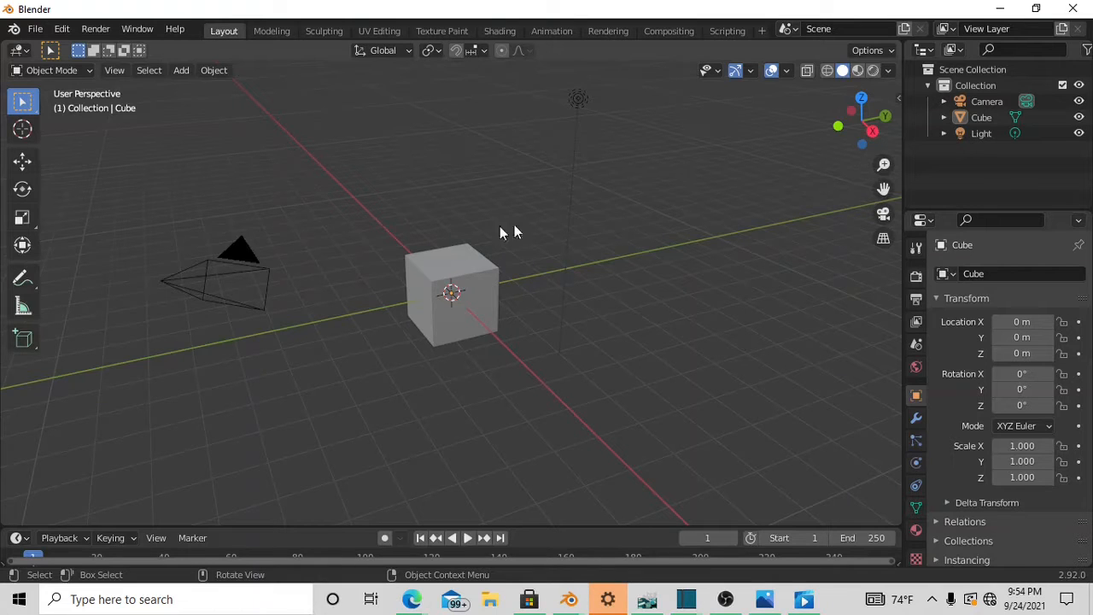
# Delete the default camera, cube and light from the scene
pyautogui.moveTo(647, 143); pyautogui.dragTo(133, 374)
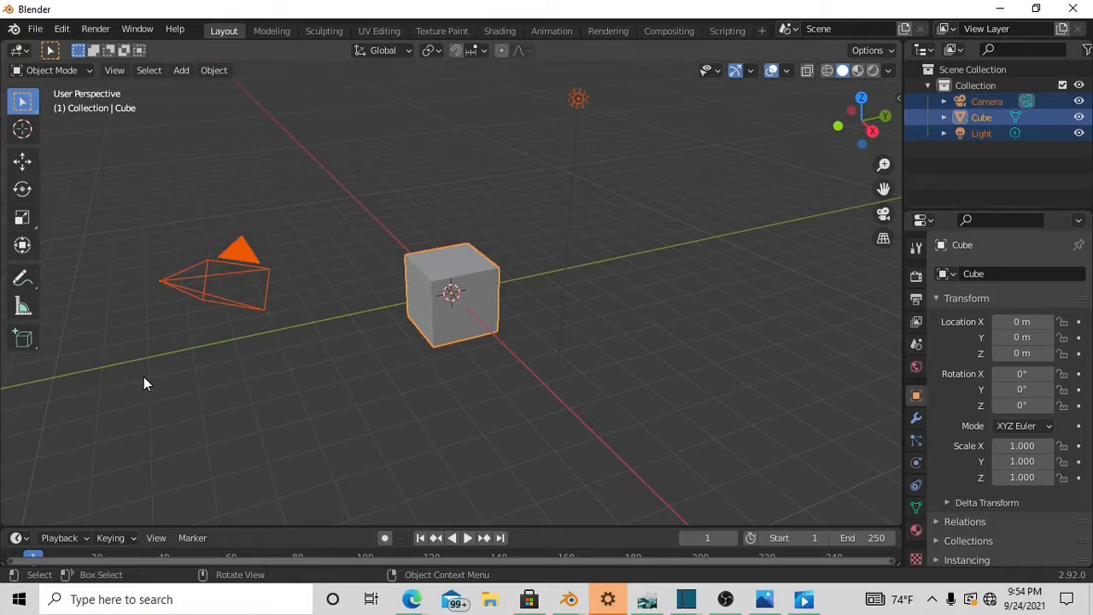
pyautogui.press('Delete')
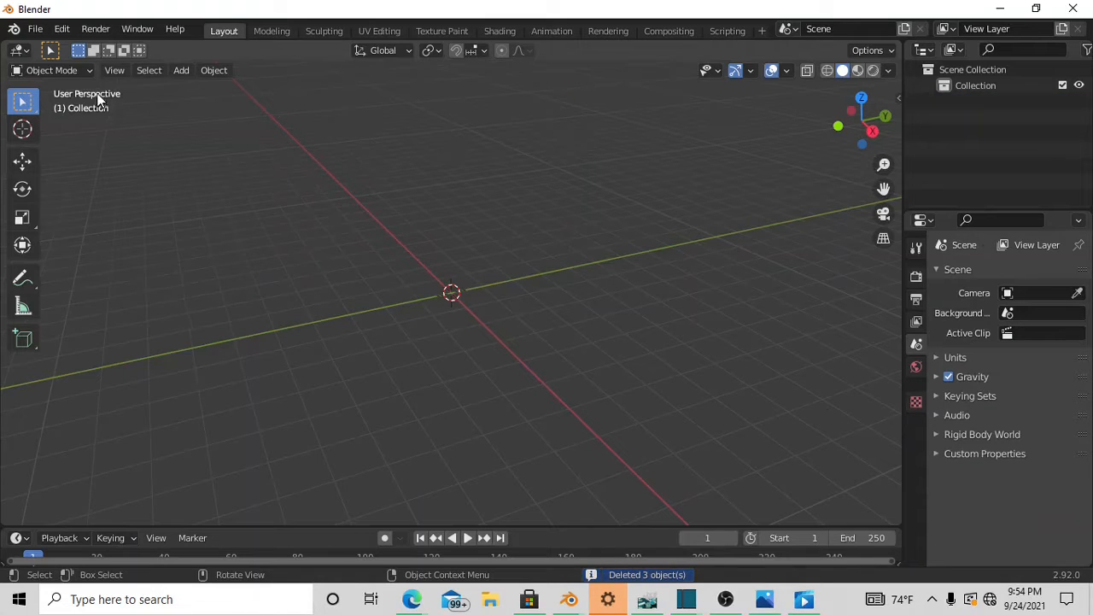
# Add a plane mesh and scale it up to about 8.92 as a ground surface
pyautogui.click(187, 70)
pyautogui.moveTo(210, 92)
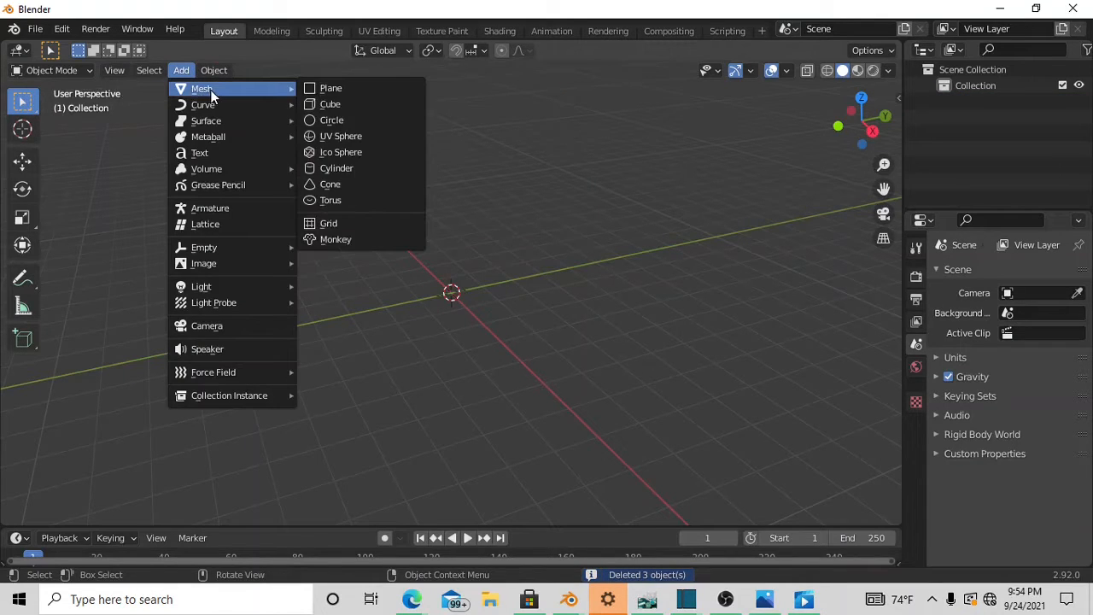
pyautogui.click(323, 87)
pyautogui.press('s')
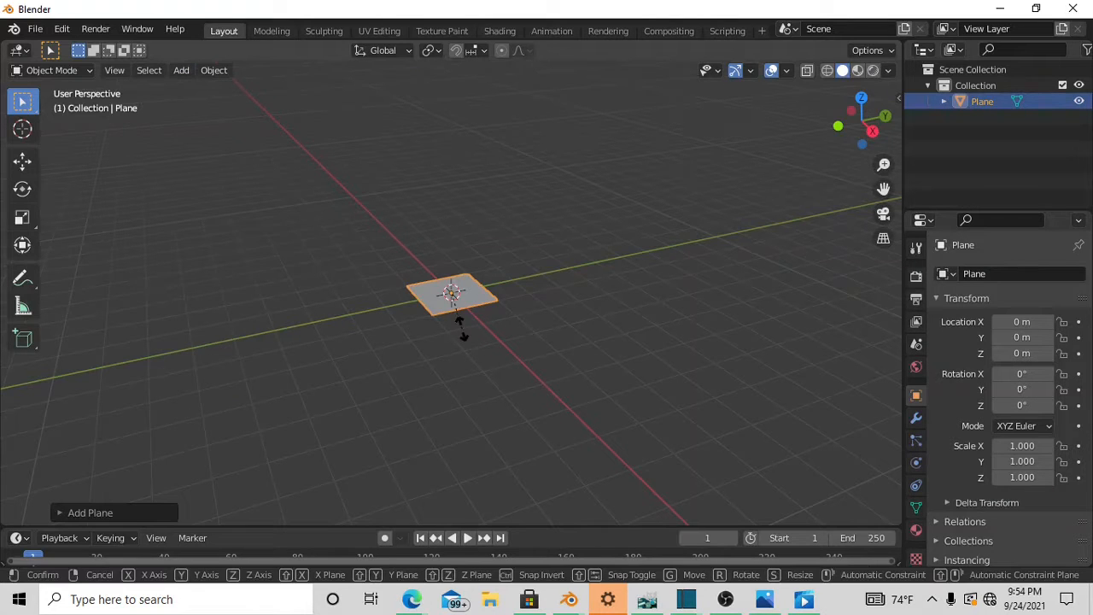
pyautogui.click(711, 493)
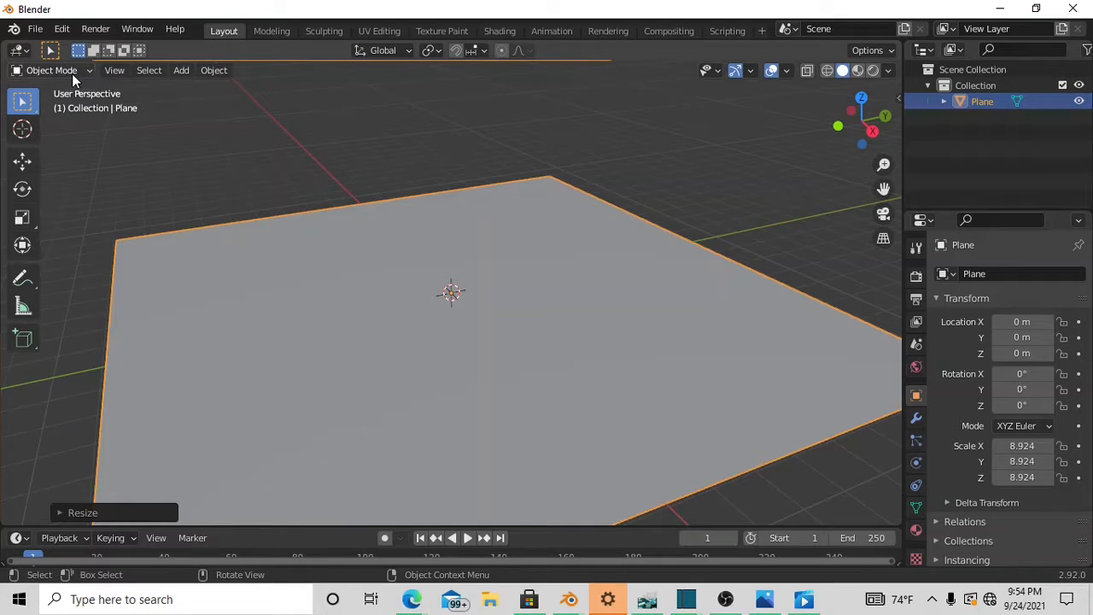
# Add an ico sphere and raise it about 3.36 m along Z above the plane
pyautogui.click(181, 70)
pyautogui.moveTo(195, 87)
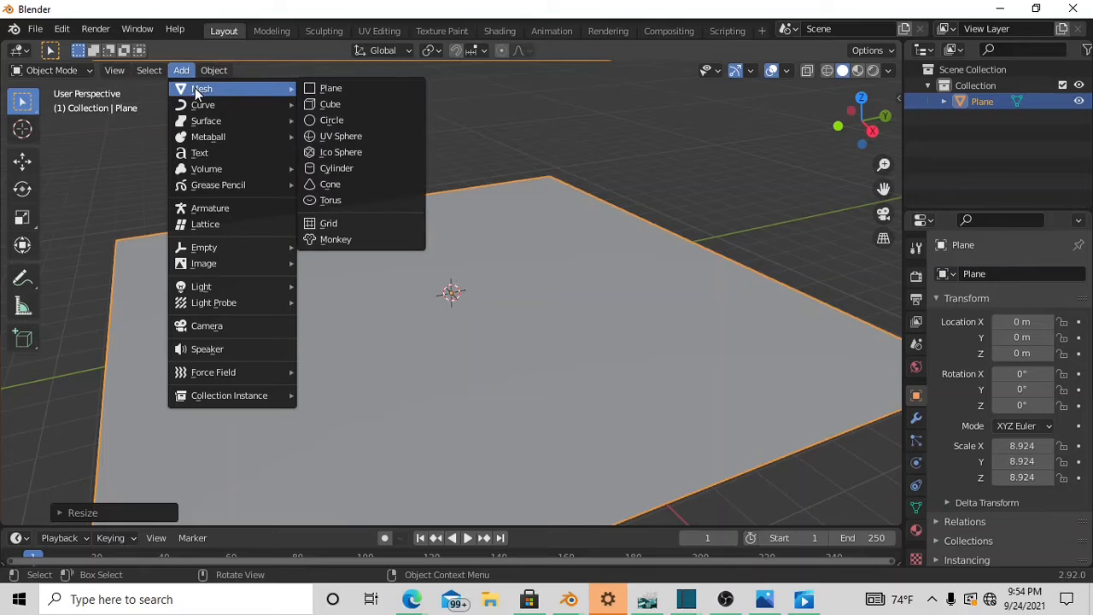
pyautogui.click(318, 152)
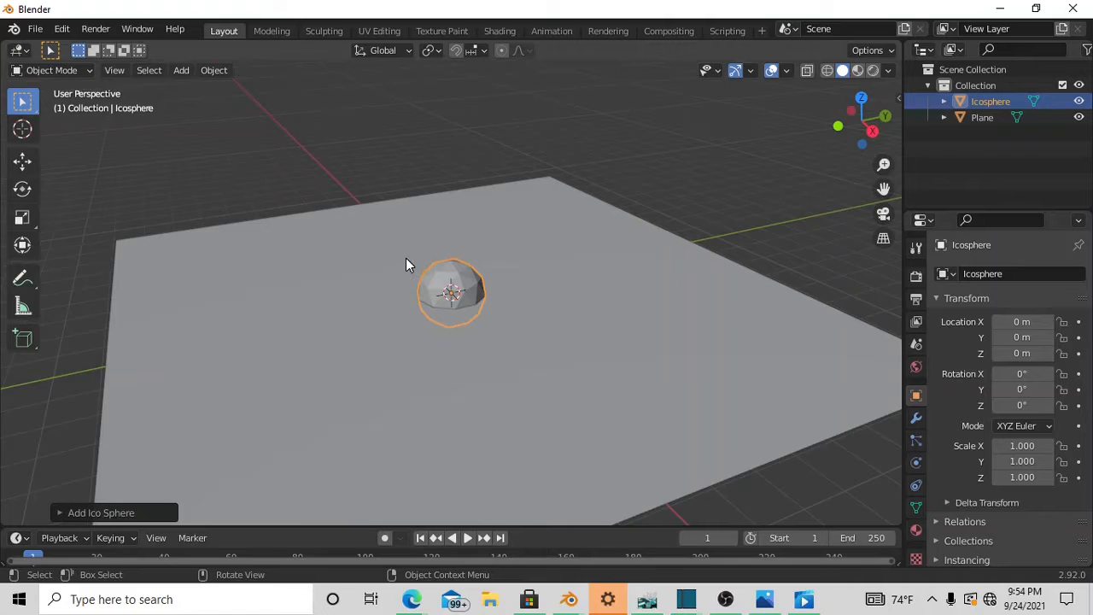
pyautogui.press('g')
pyautogui.press('z')
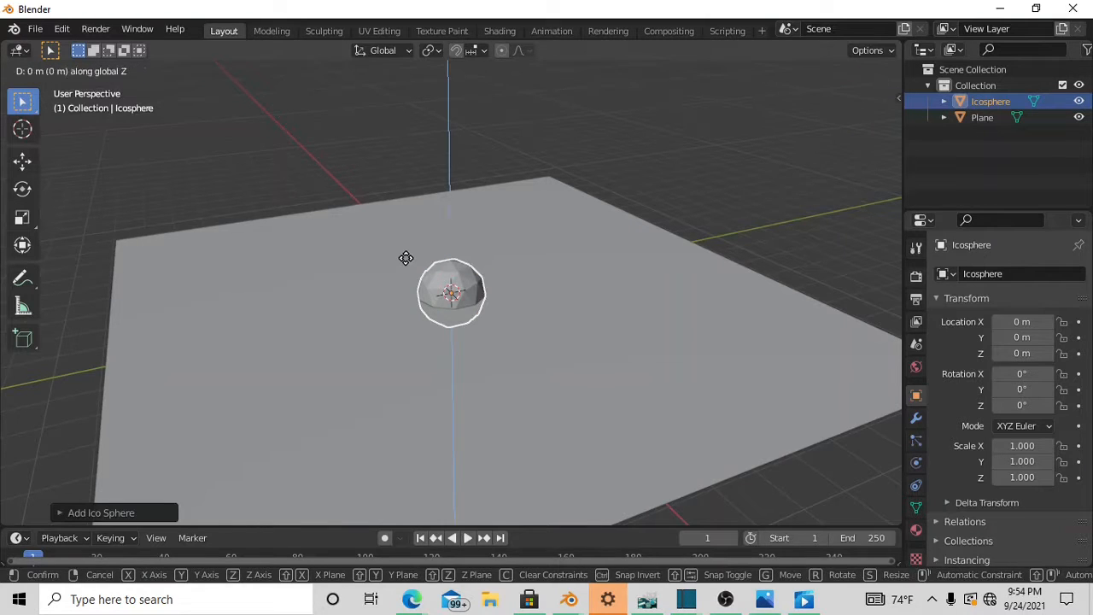
pyautogui.click(400, 148)
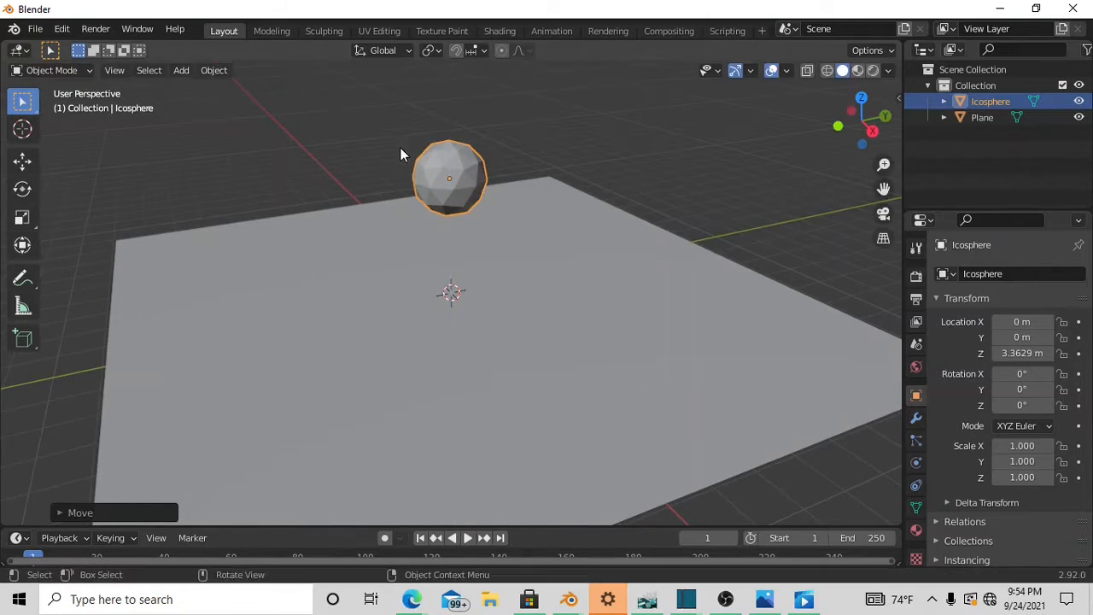
# Scale the ico sphere up uniformly to about 2.8
pyautogui.press('s')
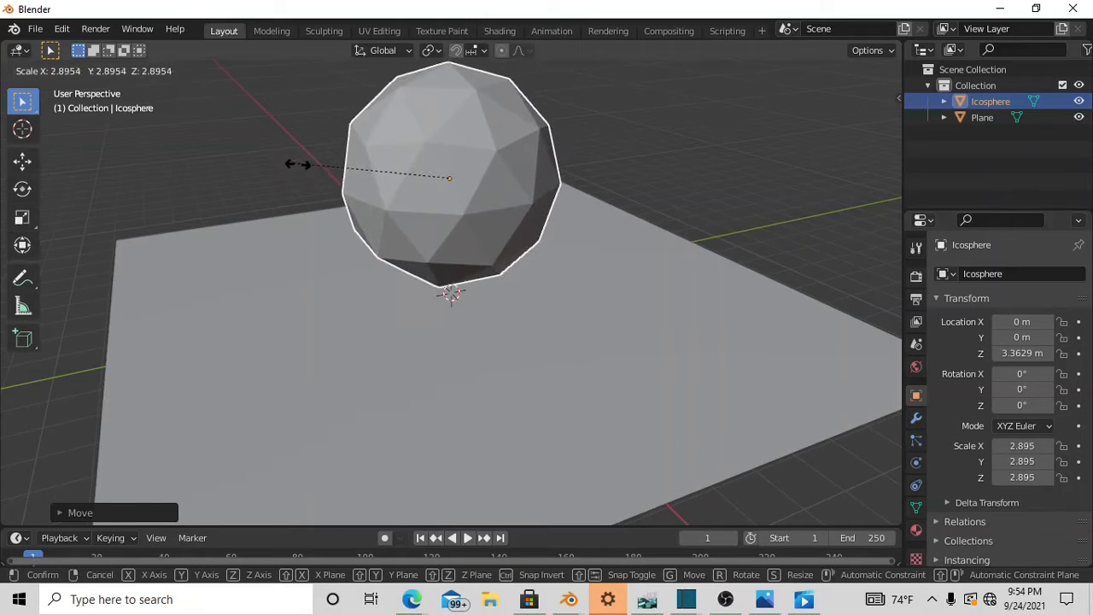
pyautogui.click(299, 167)
pyautogui.moveTo(658, 222); pyautogui.dragTo(367, 230, button='middle')
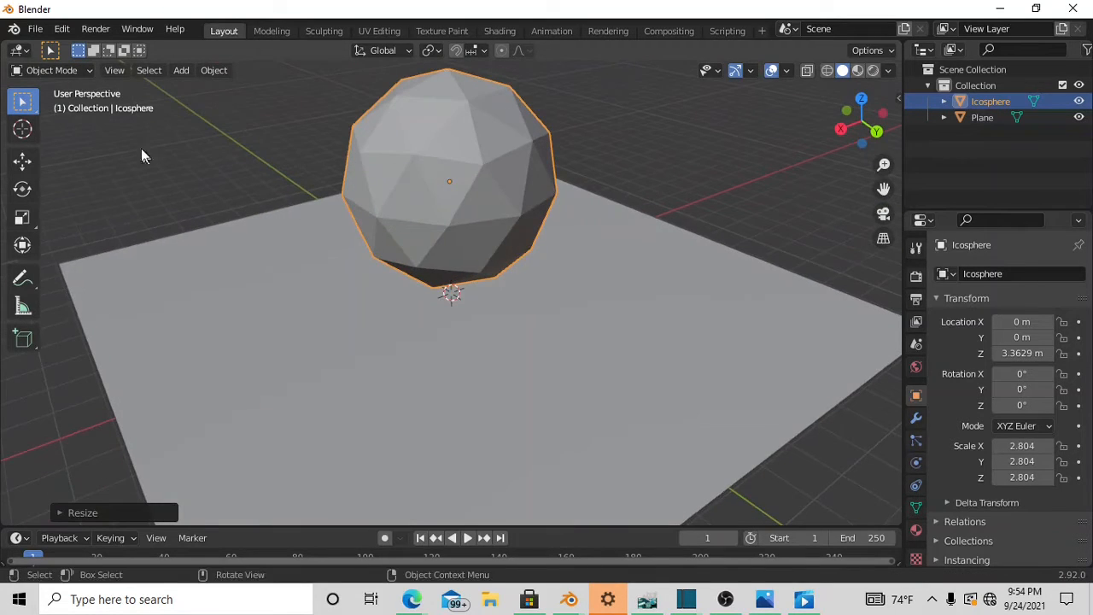
# Put the ico sphere in Edit Mode with face selection active
pyautogui.click(77, 71)
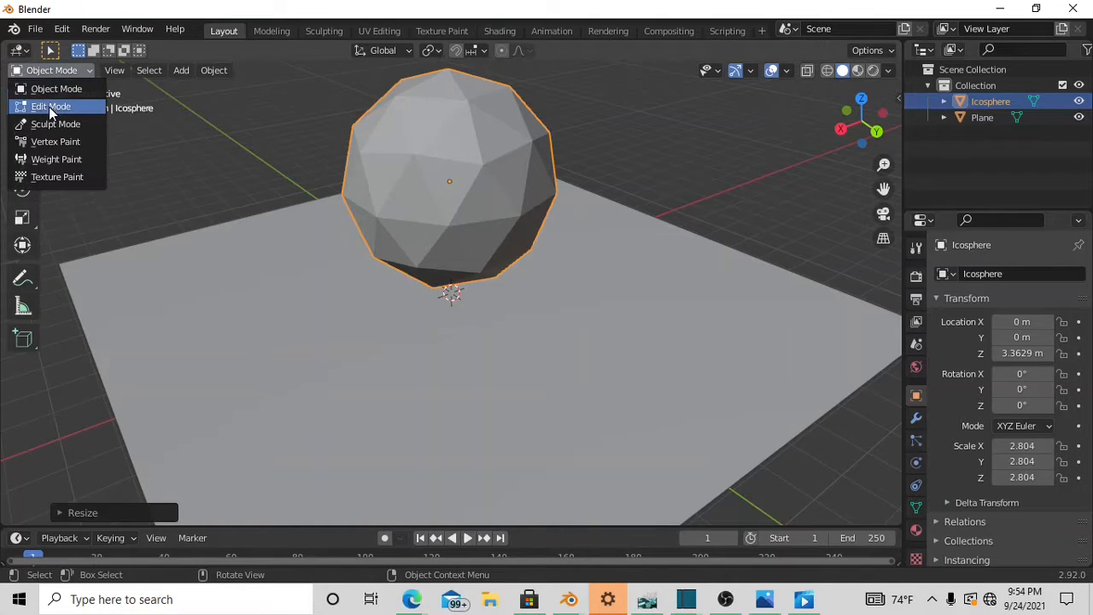
pyautogui.click(49, 107)
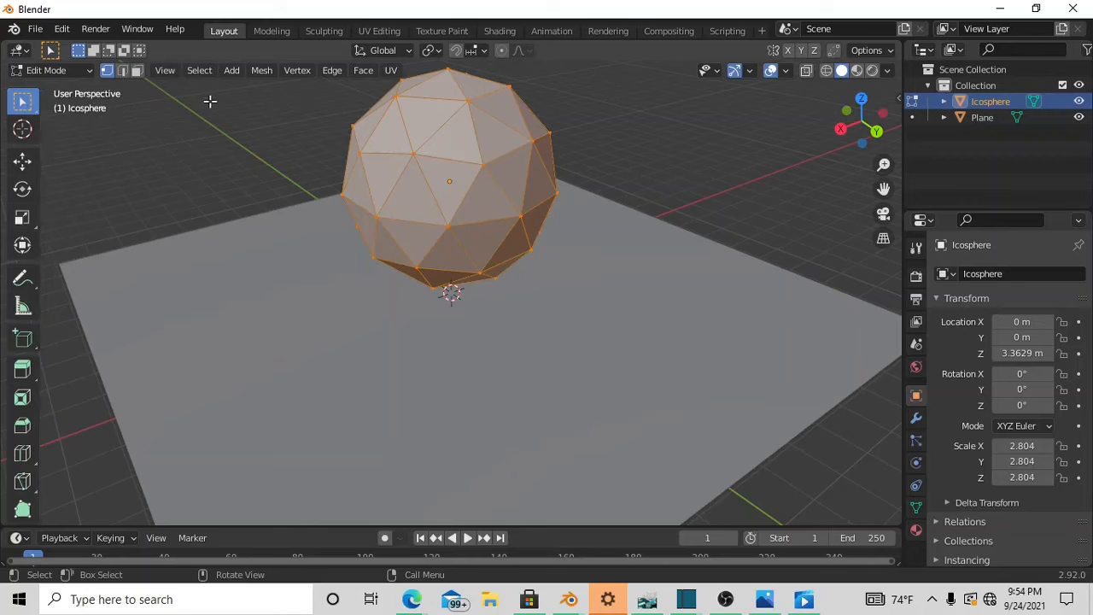
pyautogui.click(137, 71)
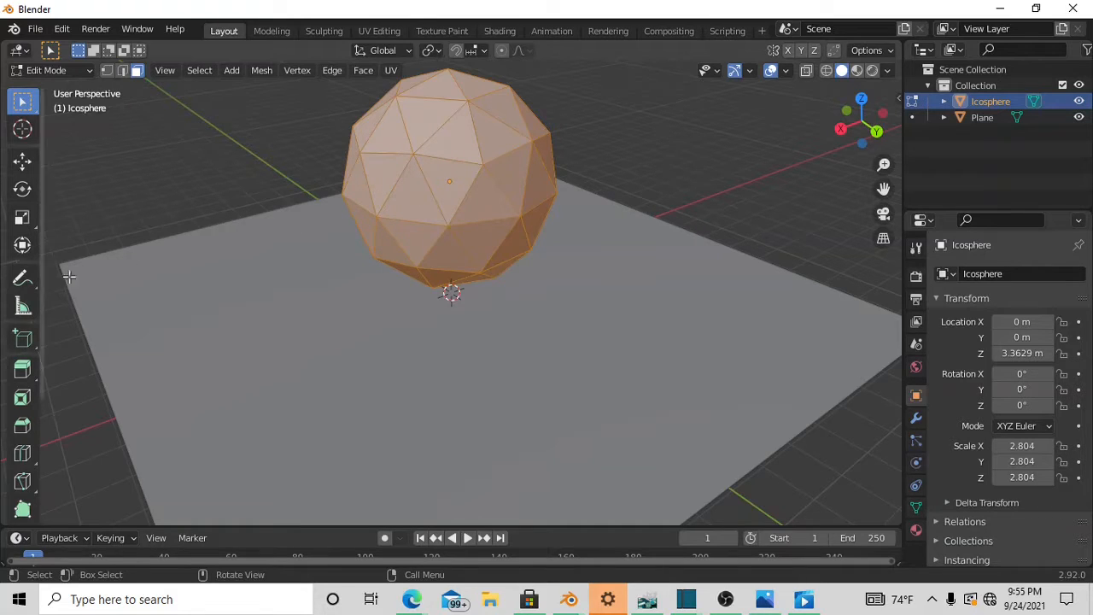
# Bevel all of the ico sphere's edges with one segment, about 0.09 m wide
pyautogui.click(22, 432)
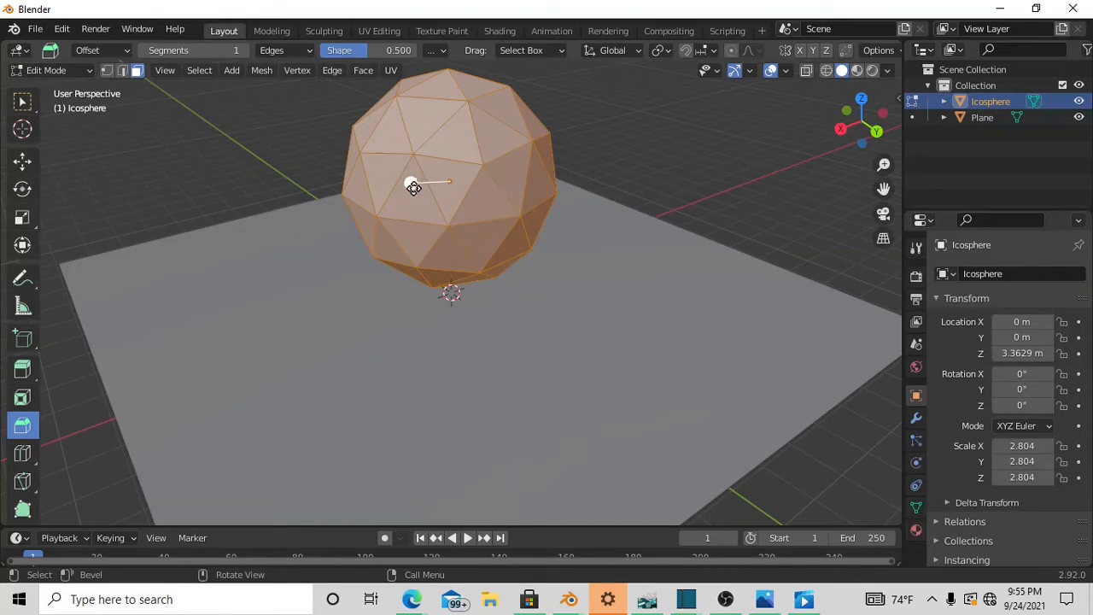
pyautogui.moveTo(410, 183); pyautogui.dragTo(400, 184)
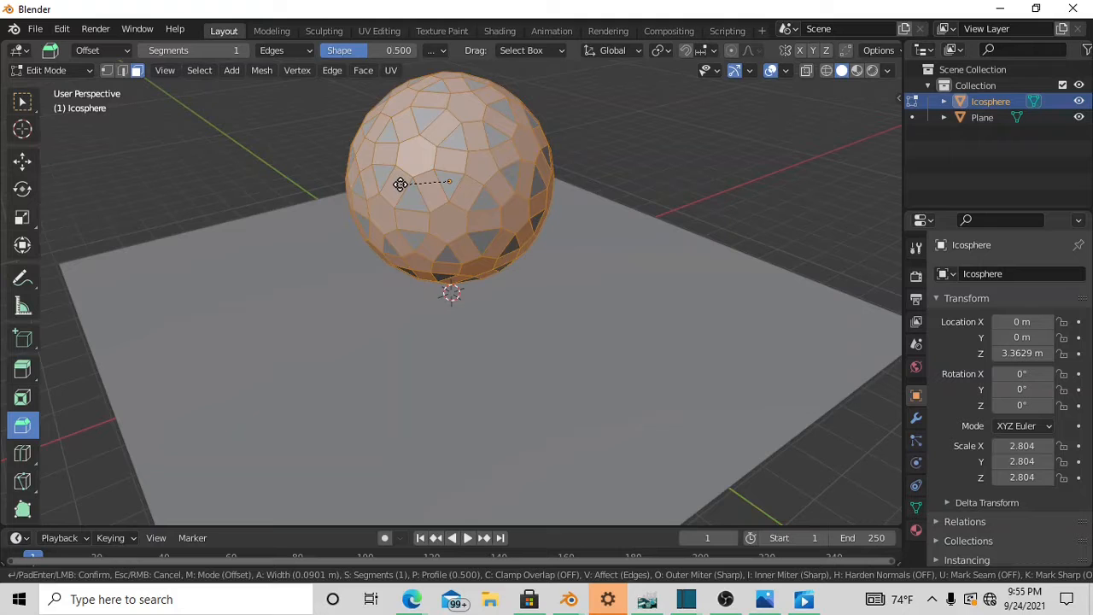
pyautogui.moveTo(399, 185); pyautogui.dragTo(400, 185)
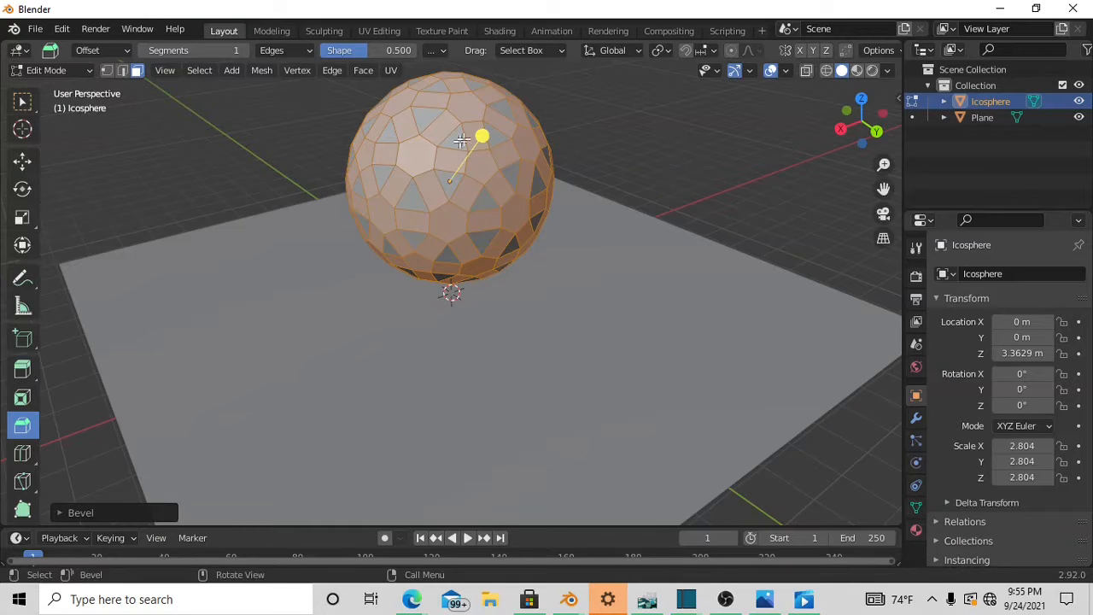
# Bevel the selected sphere geometry two more times, making the last bevel about 0.018 m wide
pyautogui.moveTo(486, 134); pyautogui.dragTo(486, 128)
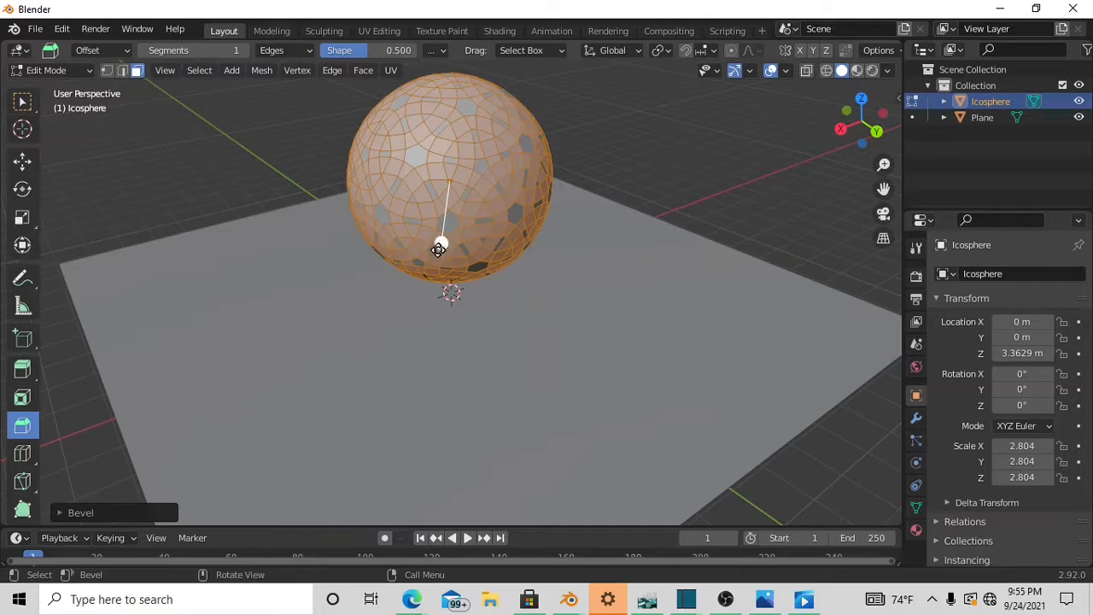
pyautogui.moveTo(439, 247); pyautogui.dragTo(436, 250)
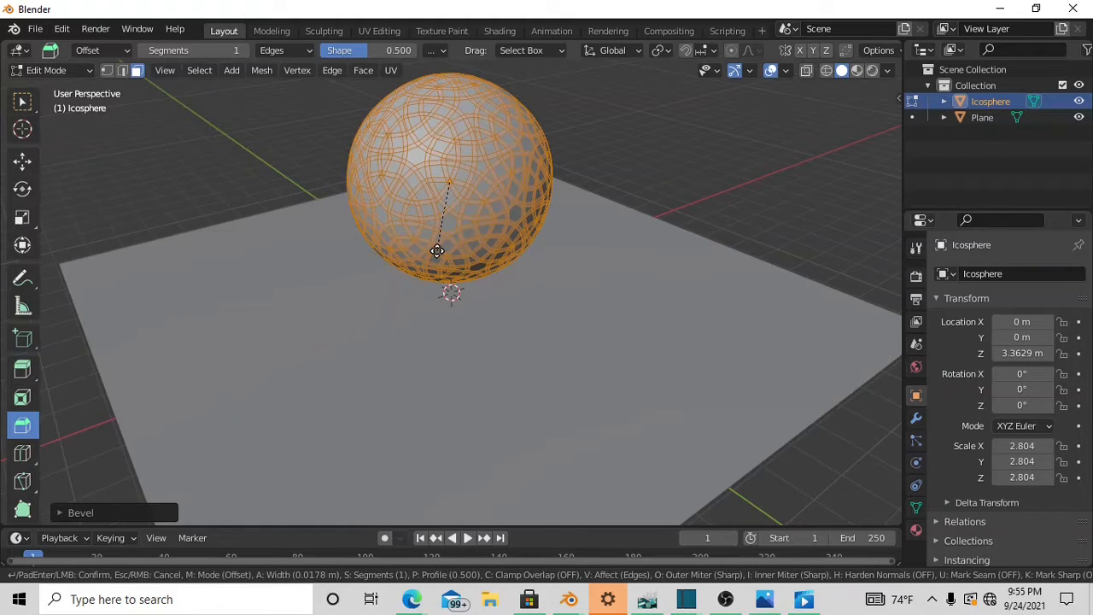
pyautogui.moveTo(437, 250); pyautogui.dragTo(436, 250)
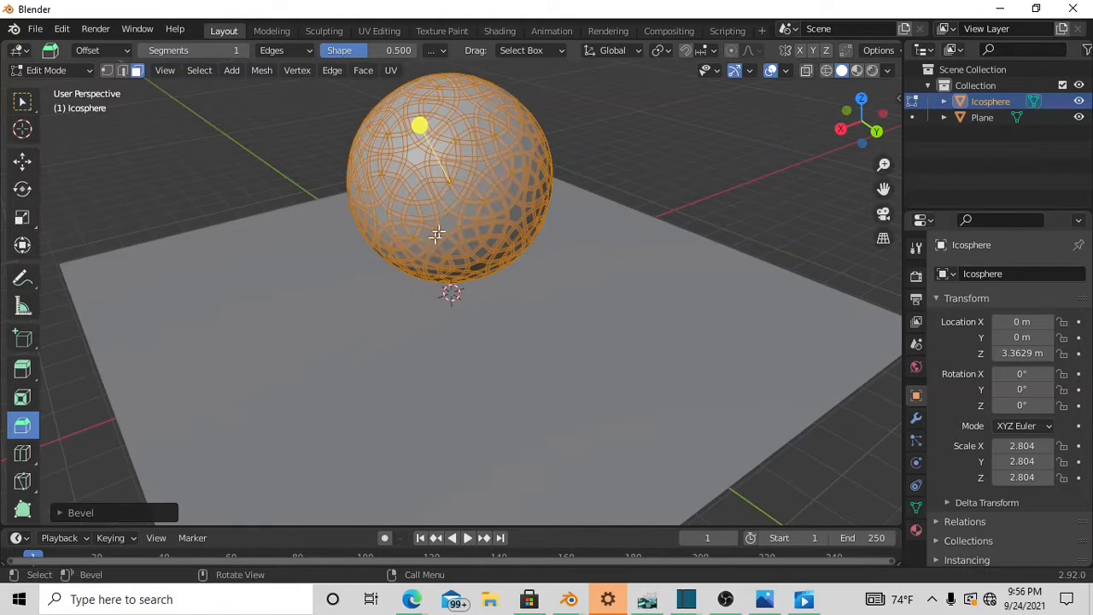
# Extrude the selected interlaced band faces of the sphere and scale them outward to about 1.034
pyautogui.moveTo(436, 235); pyautogui.dragTo(506, 189, button='middle')
pyautogui.scroll(2, 437, 206)
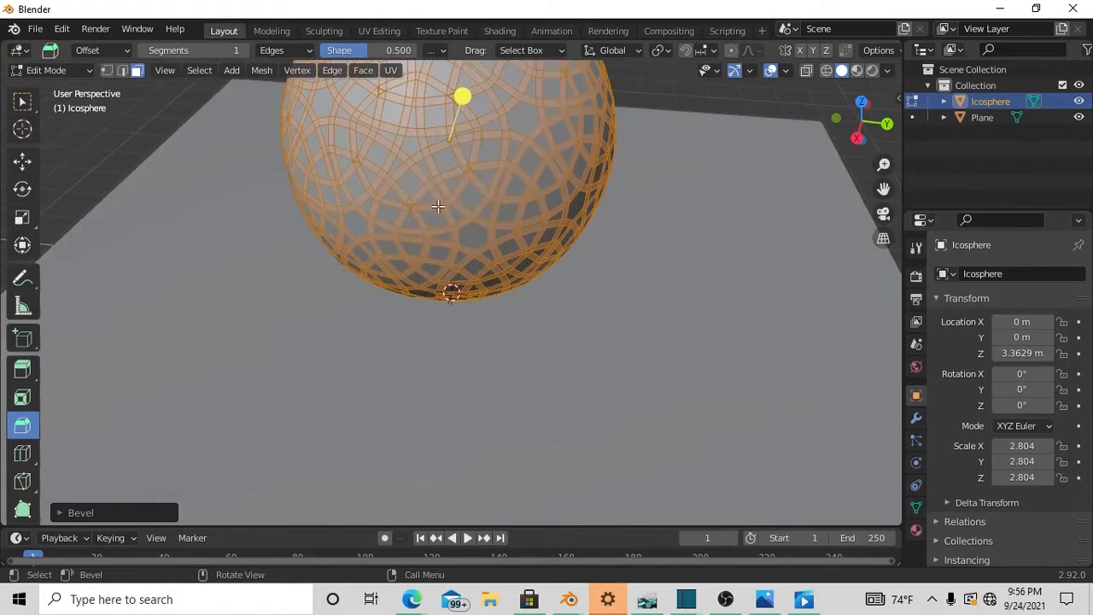
pyautogui.moveTo(435, 205); pyautogui.dragTo(376, 316, button='middle')
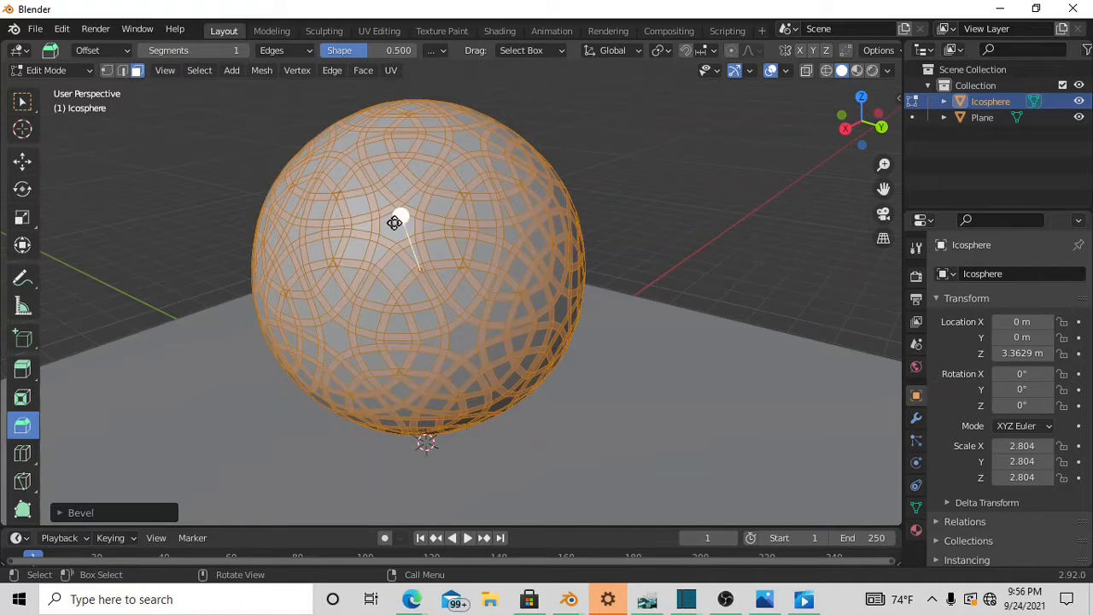
pyautogui.click(21, 376)
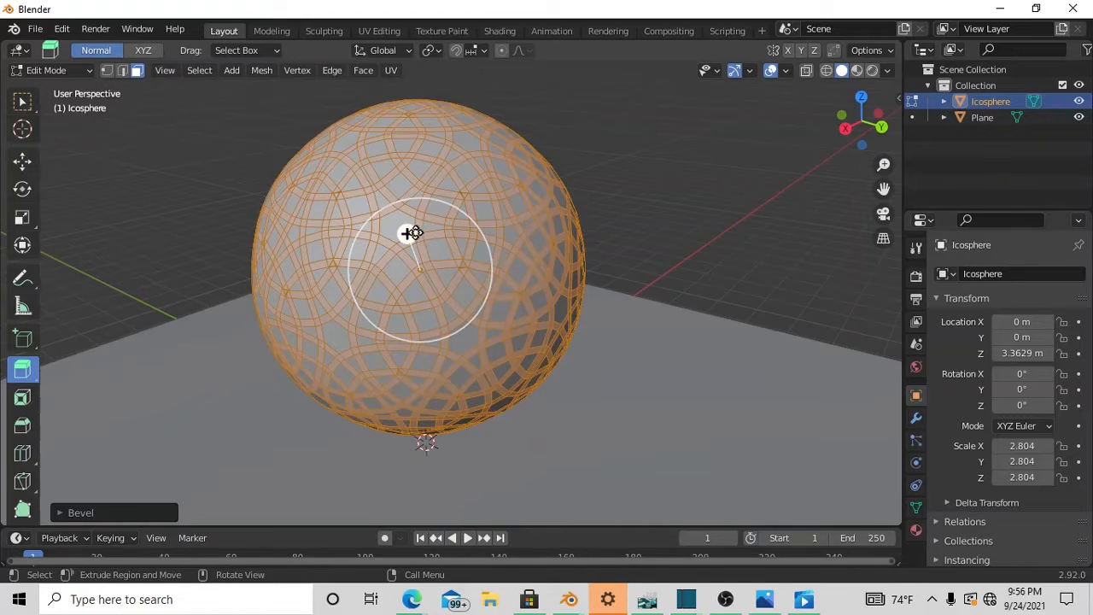
pyautogui.moveTo(410, 234); pyautogui.dragTo(459, 213)
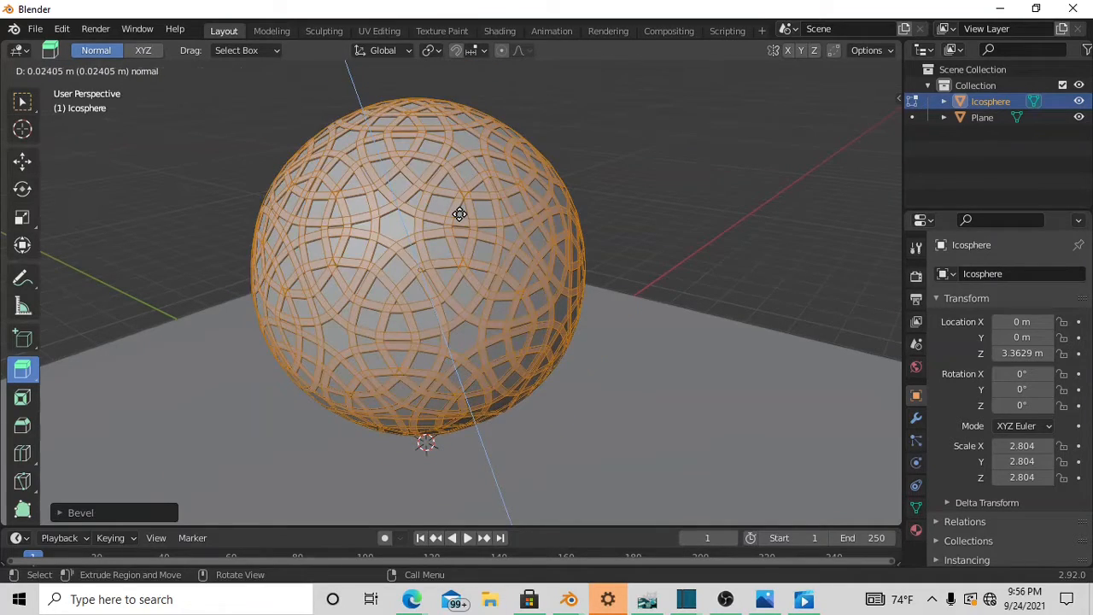
pyautogui.press('z')
pyautogui.press('z')
pyautogui.moveTo(460, 213); pyautogui.dragTo(416, 226)
pyautogui.press('z')
pyautogui.press('z')
pyautogui.press('z')
pyautogui.press('z')
pyautogui.press('z')
pyautogui.press('z')
pyautogui.press('z')
pyautogui.press('z')
pyautogui.press('s')
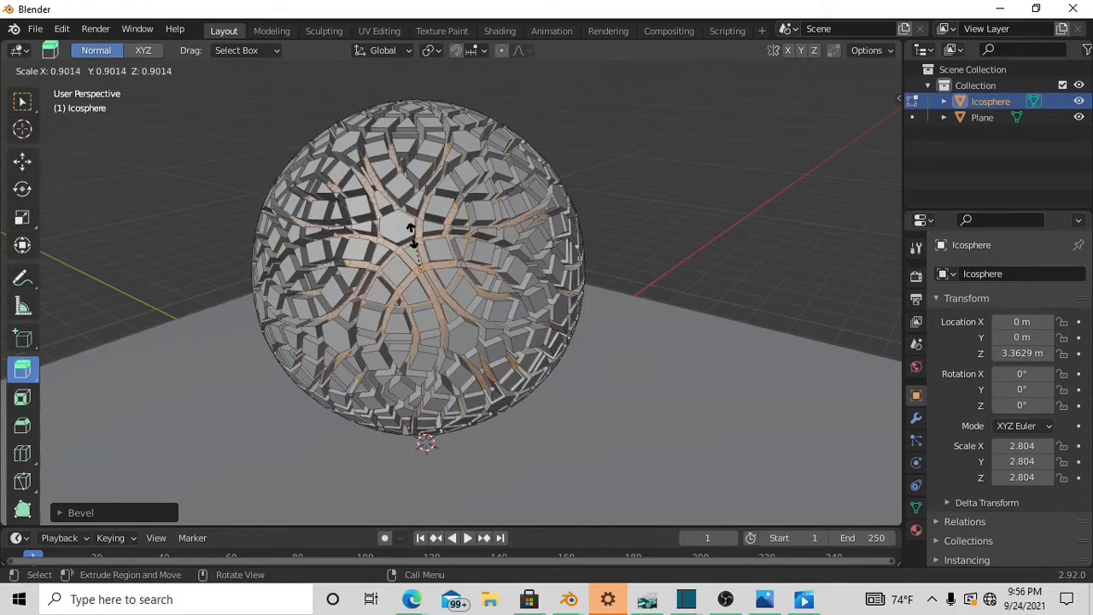
pyautogui.moveTo(391, 236); pyautogui.dragTo(452, 248)
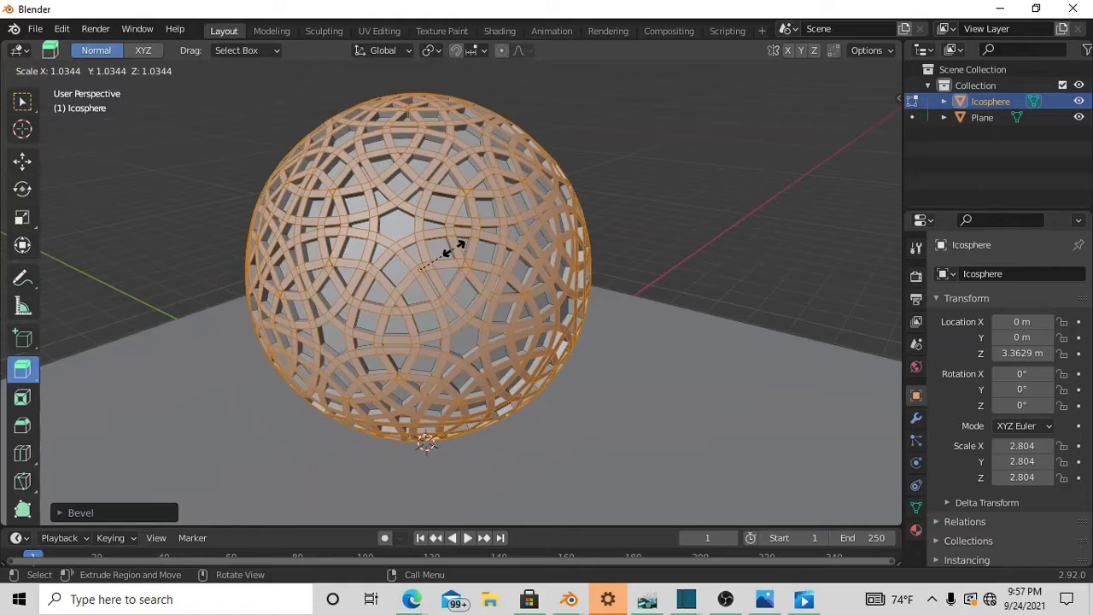
pyautogui.click(453, 250)
pyautogui.moveTo(521, 275); pyautogui.dragTo(399, 263, button='middle')
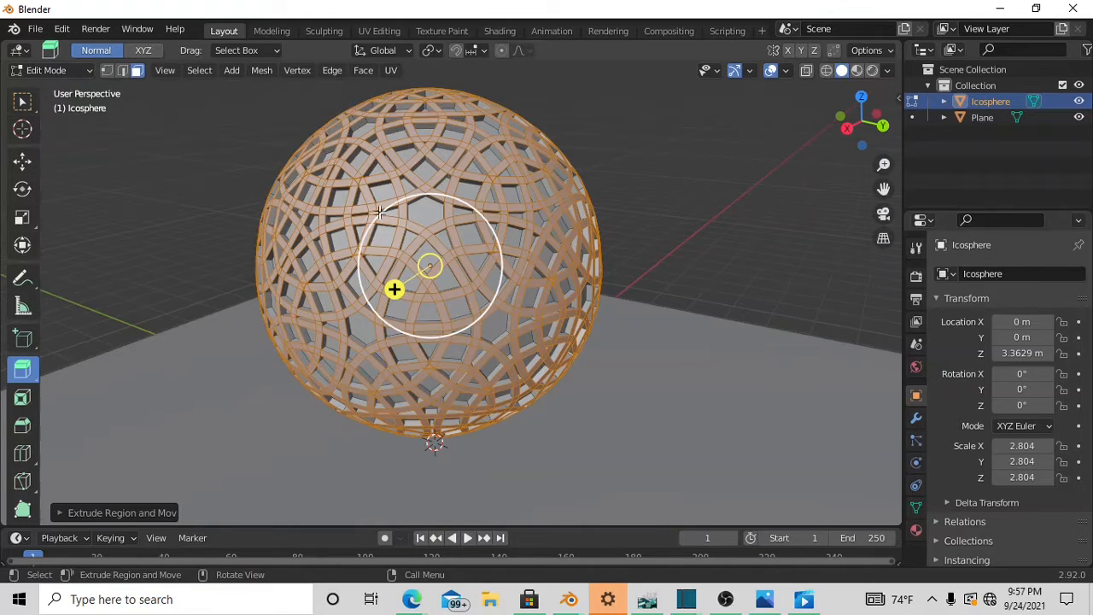
pyautogui.click(57, 70)
pyautogui.click(54, 105)
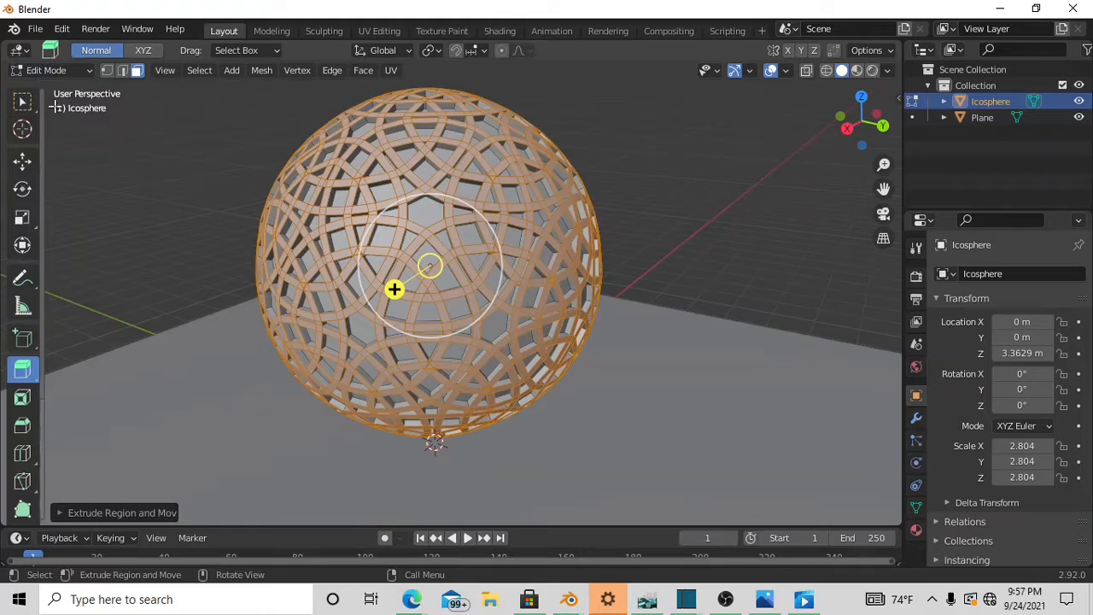
# Start a new face selection with the flat hexagonal faces enclosed by the bands around the sphere's upper middle
pyautogui.click(424, 213)
pyautogui.moveTo(525, 226); pyautogui.dragTo(448, 243, button='middle')
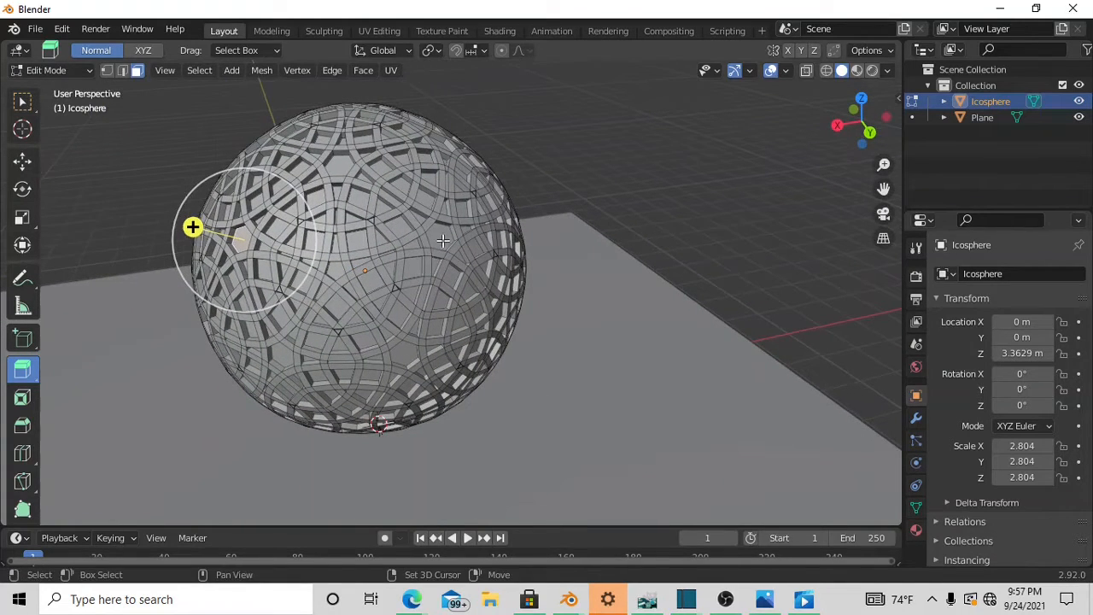
pyautogui.keyDown('shift'); pyautogui.click(438, 238); pyautogui.keyUp('shift')
pyautogui.moveTo(439, 238); pyautogui.dragTo(461, 187, button='middle')
pyautogui.keyDown('shift'); pyautogui.click(453, 224); pyautogui.keyUp('shift')
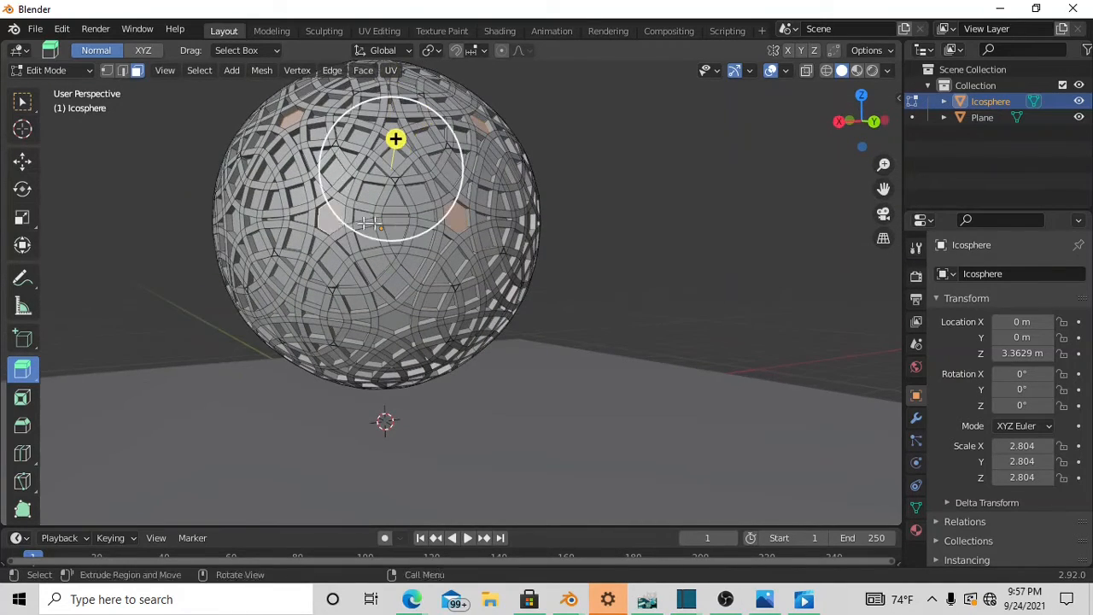
pyautogui.moveTo(337, 220); pyautogui.dragTo(485, 226, button='middle')
pyautogui.keyDown('shift'); pyautogui.click(612, 221); pyautogui.keyUp('shift')
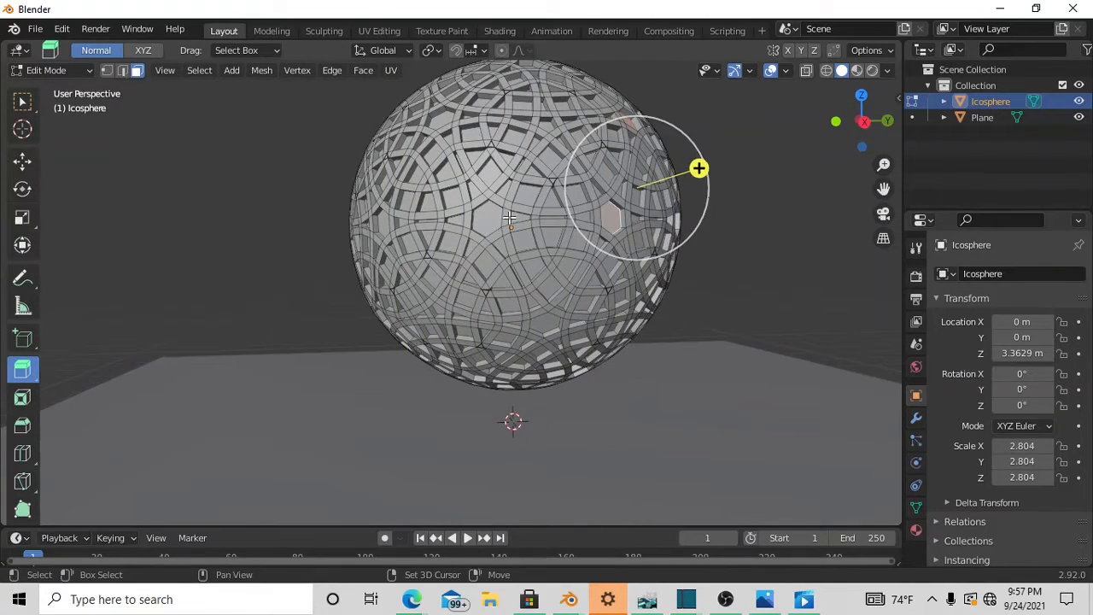
pyautogui.keyDown('shift'); pyautogui.click(490, 220); pyautogui.keyUp('shift')
pyautogui.keyDown('shift'); pyautogui.click(436, 117); pyautogui.keyUp('shift')
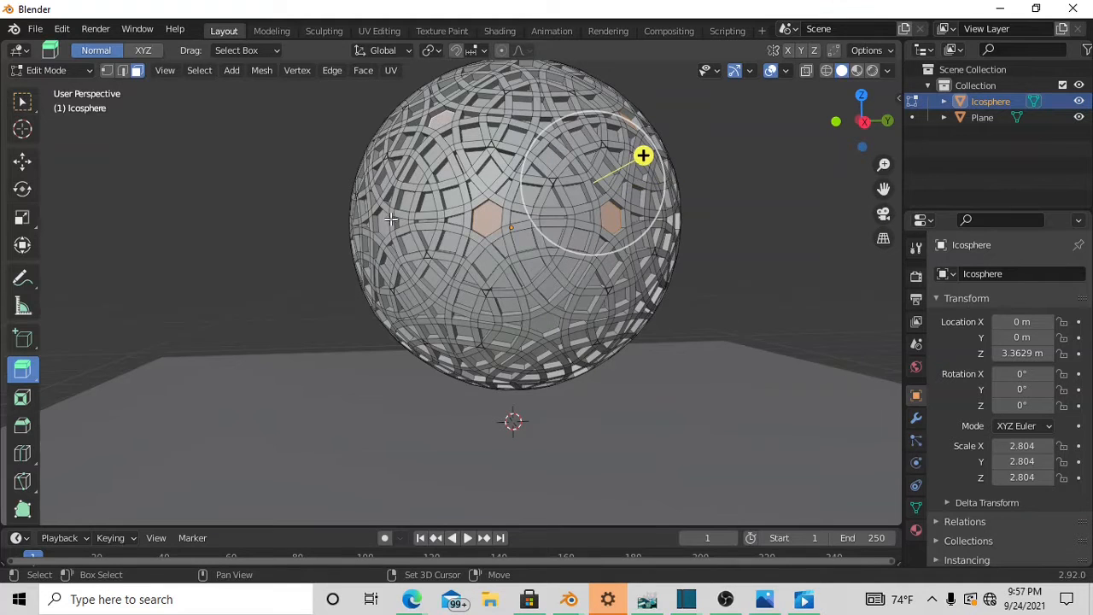
# Extend the selection to the hexagonal faces on the sphere's far side and around its top
pyautogui.moveTo(391, 220); pyautogui.dragTo(531, 170, button='middle')
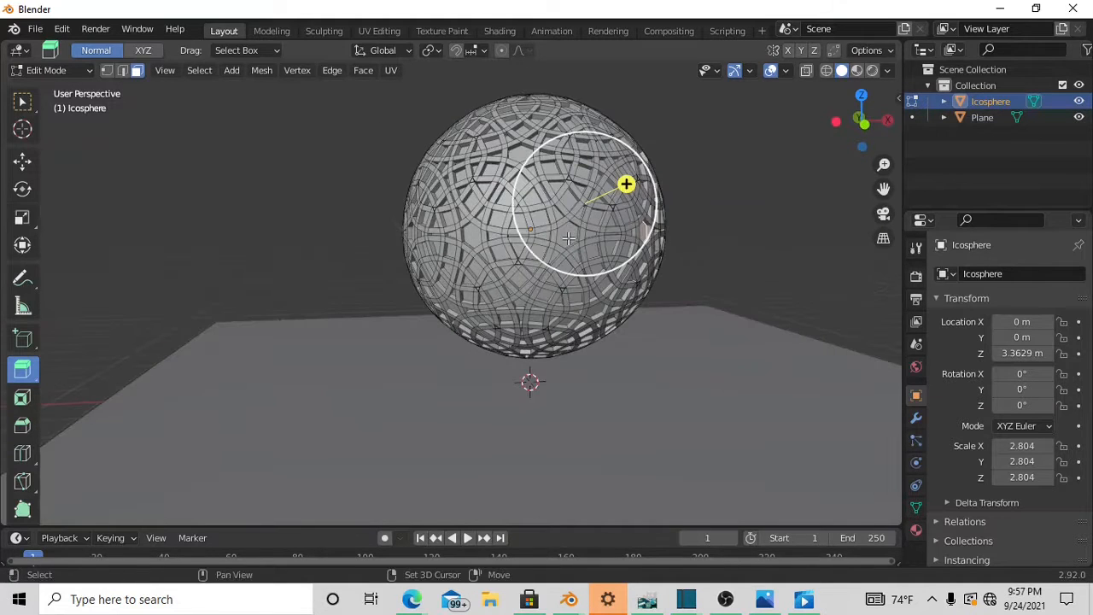
pyautogui.keyDown('shift'); pyautogui.click(518, 160); pyautogui.keyUp('shift')
pyautogui.keyDown('shift'); pyautogui.click(471, 246); pyautogui.keyUp('shift')
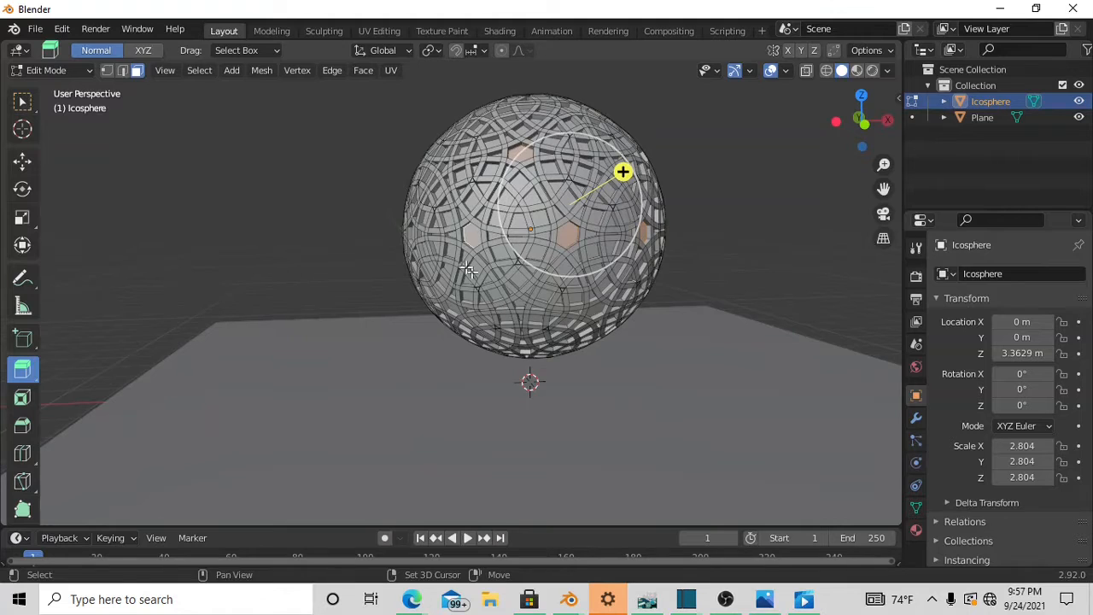
pyautogui.moveTo(468, 270); pyautogui.dragTo(598, 261, button='middle')
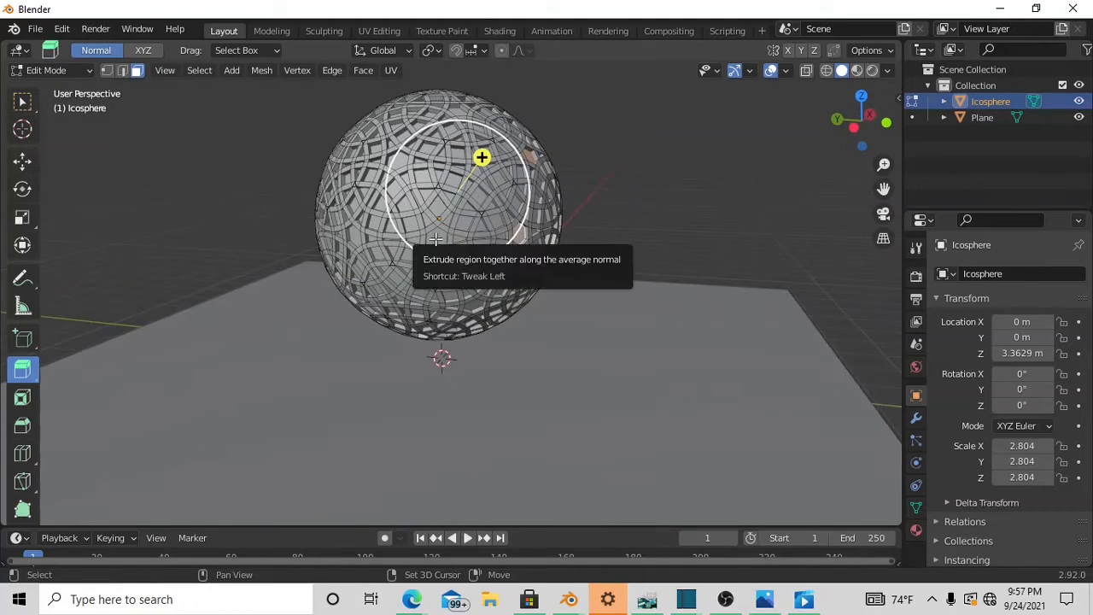
pyautogui.keyDown('shift'); pyautogui.click(397, 160); pyautogui.keyUp('shift')
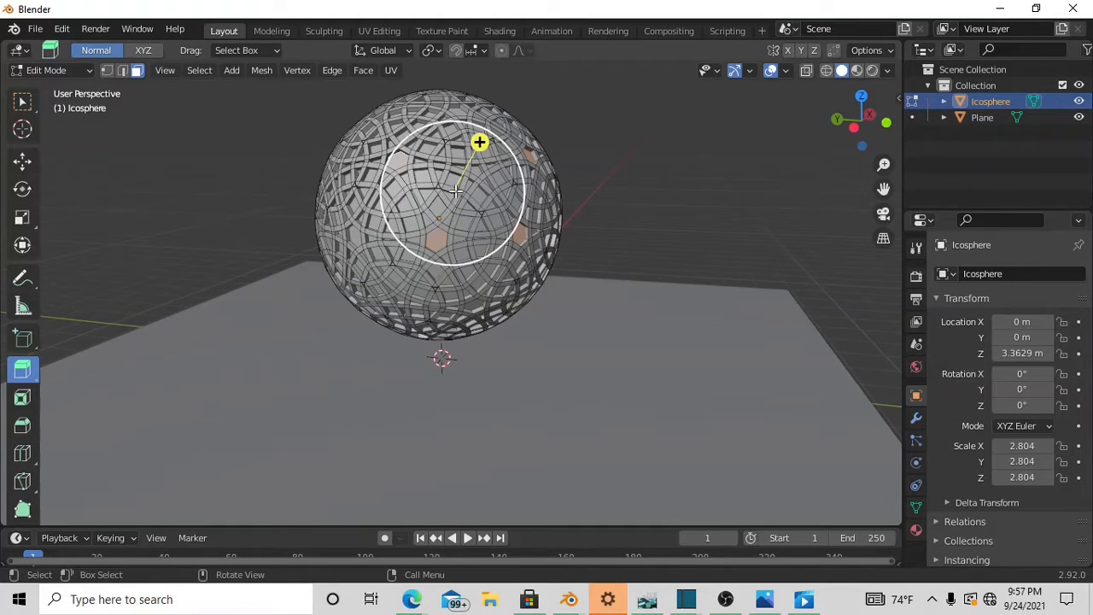
pyautogui.moveTo(368, 235); pyautogui.dragTo(380, 286, button='middle')
pyautogui.keyDown('shift'); pyautogui.click(356, 247); pyautogui.keyUp('shift')
pyautogui.keyDown('shift'); pyautogui.click(480, 325); pyautogui.keyUp('shift')
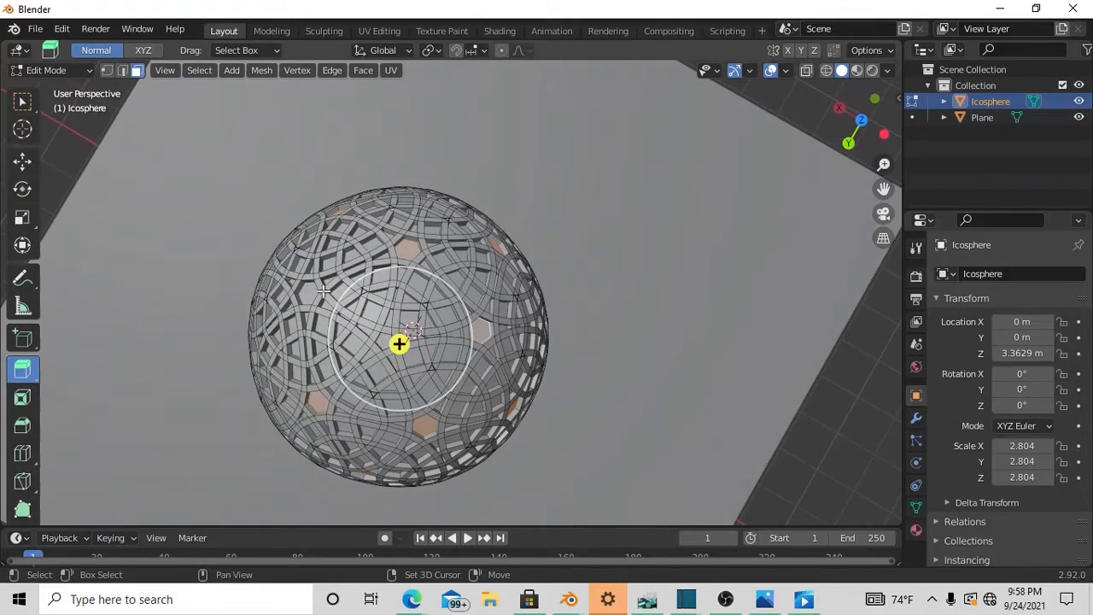
# Add the remaining hexagonal faces on the sphere's lower half to the selection, working all the way around
pyautogui.moveTo(313, 293); pyautogui.dragTo(458, 145, button='middle')
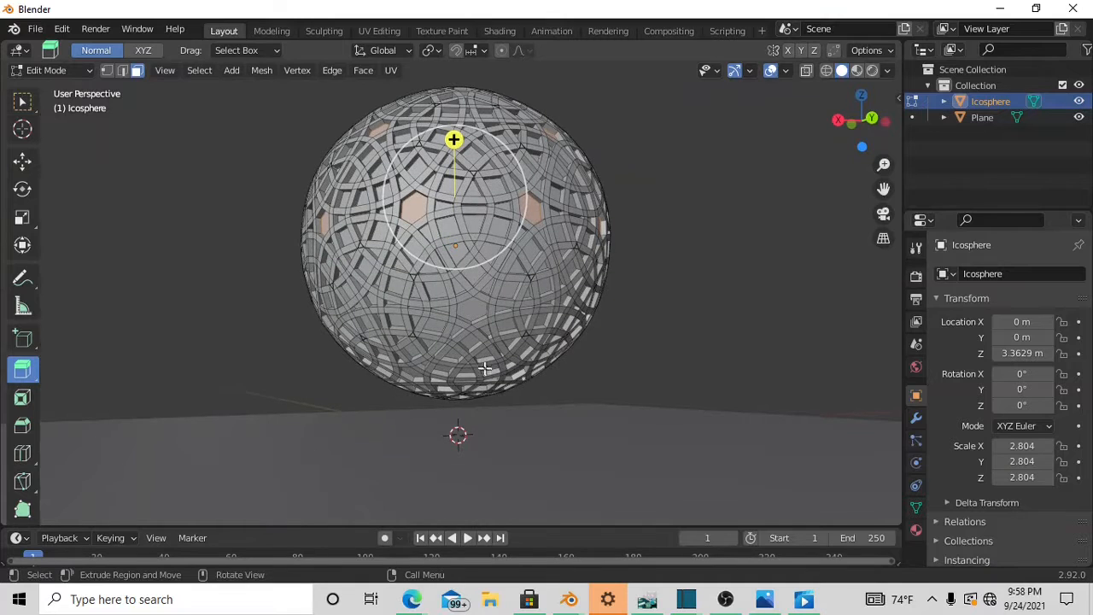
pyautogui.moveTo(413, 373); pyautogui.dragTo(550, 320, button='middle')
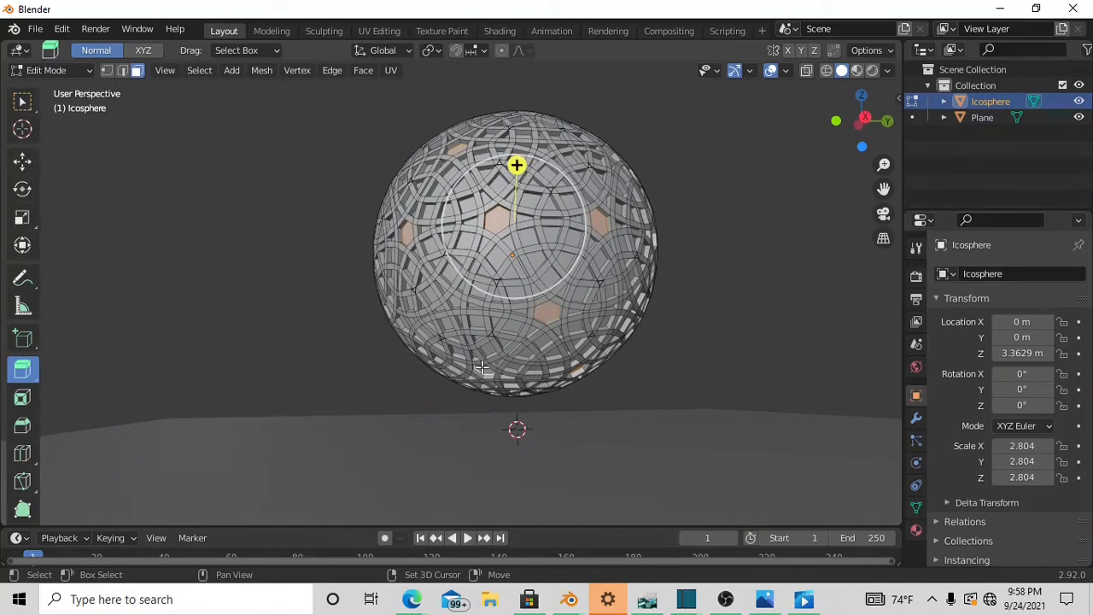
pyautogui.moveTo(491, 357); pyautogui.dragTo(529, 334, button='middle')
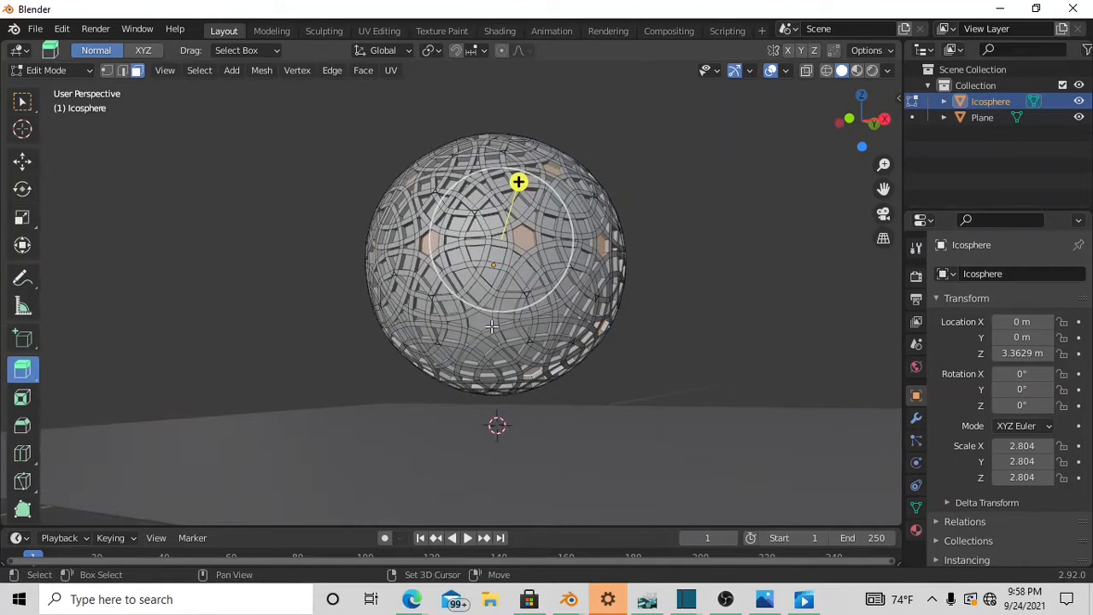
pyautogui.moveTo(448, 372); pyautogui.dragTo(425, 316, button='middle')
pyautogui.moveTo(521, 337); pyautogui.dragTo(296, 362, button='middle')
pyautogui.moveTo(366, 317); pyautogui.dragTo(216, 375, button='middle')
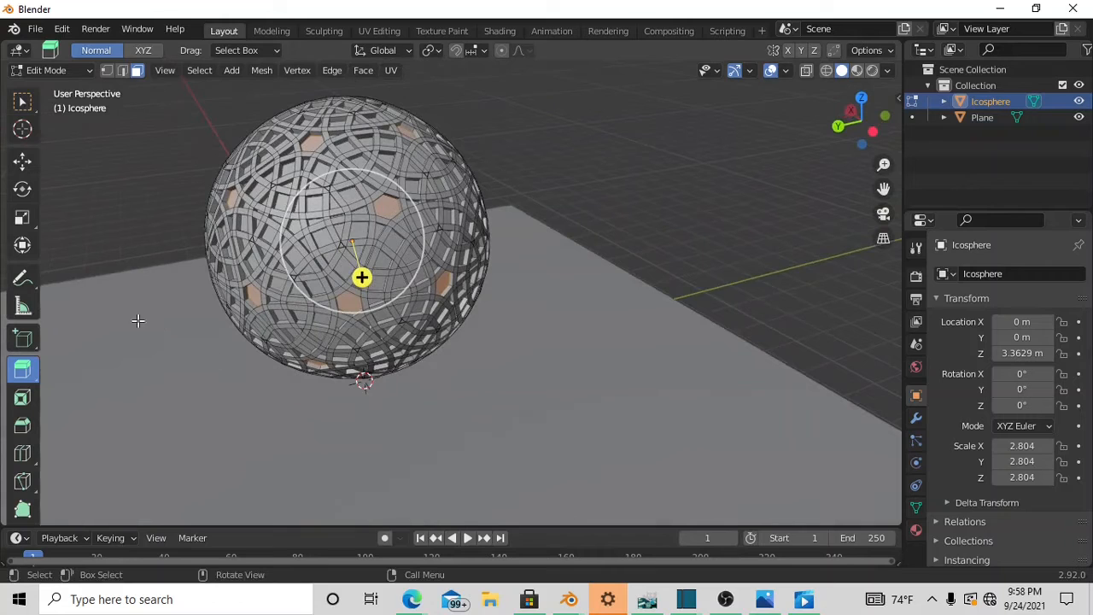
# Scale the selected hexagonal faces inward to about 0.963 and check the recesses around the sphere
pyautogui.press('s')
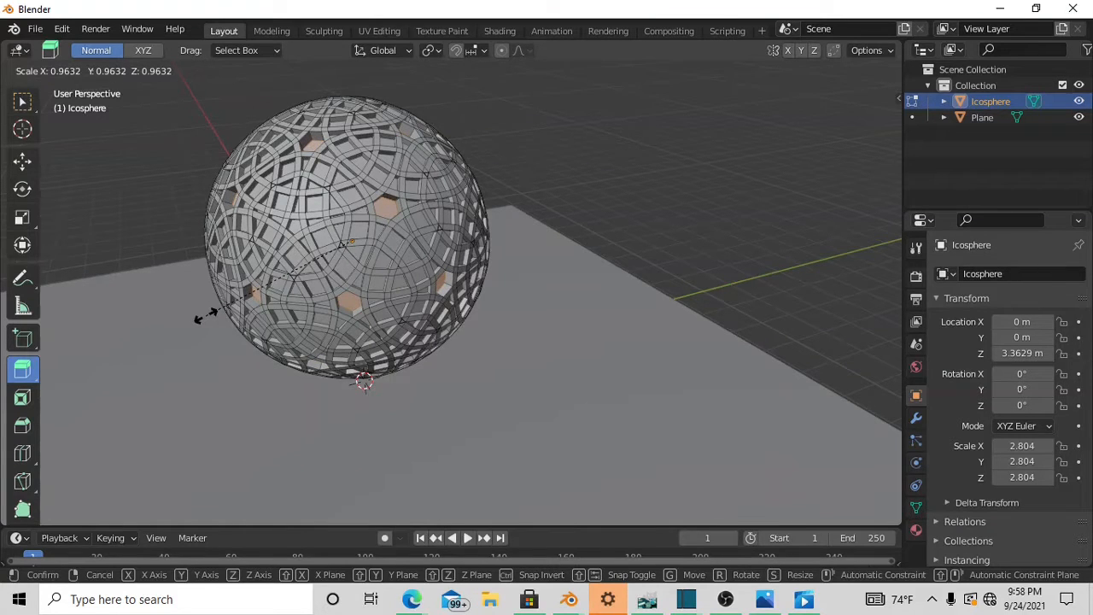
pyautogui.click(205, 316)
pyautogui.moveTo(209, 322); pyautogui.dragTo(370, 261, button='middle')
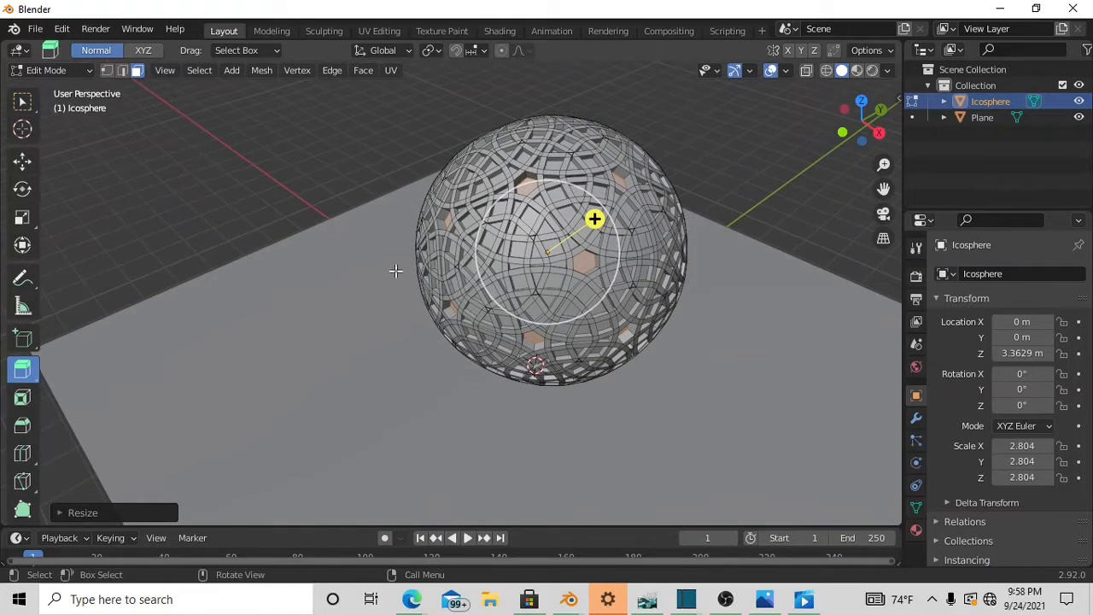
pyautogui.moveTo(485, 272); pyautogui.dragTo(396, 281, button='middle')
pyautogui.scroll(-2, 396, 281)
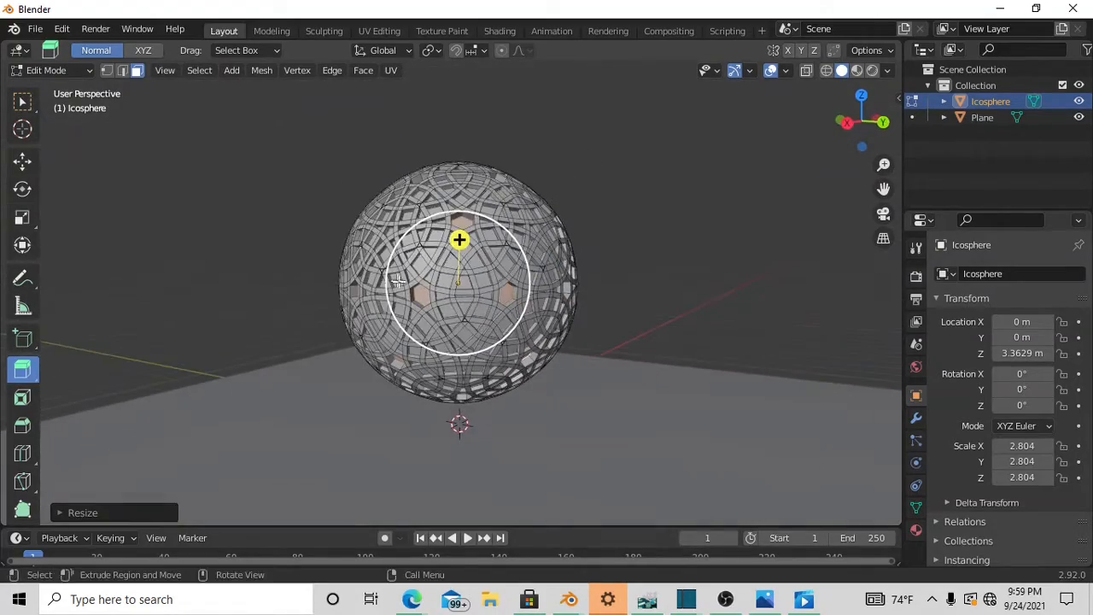
pyautogui.moveTo(582, 288); pyautogui.dragTo(621, 320, button='middle')
pyautogui.scroll(-1, 529, 266)
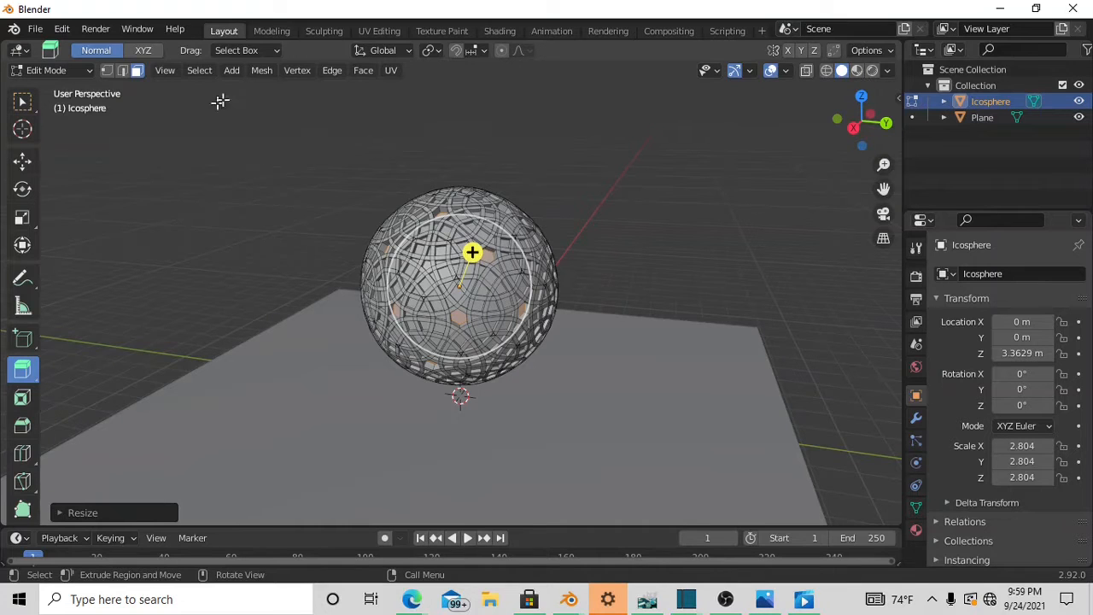
# Set the render engine to Cycles and display the viewport in rendered shading
pyautogui.click(916, 276)
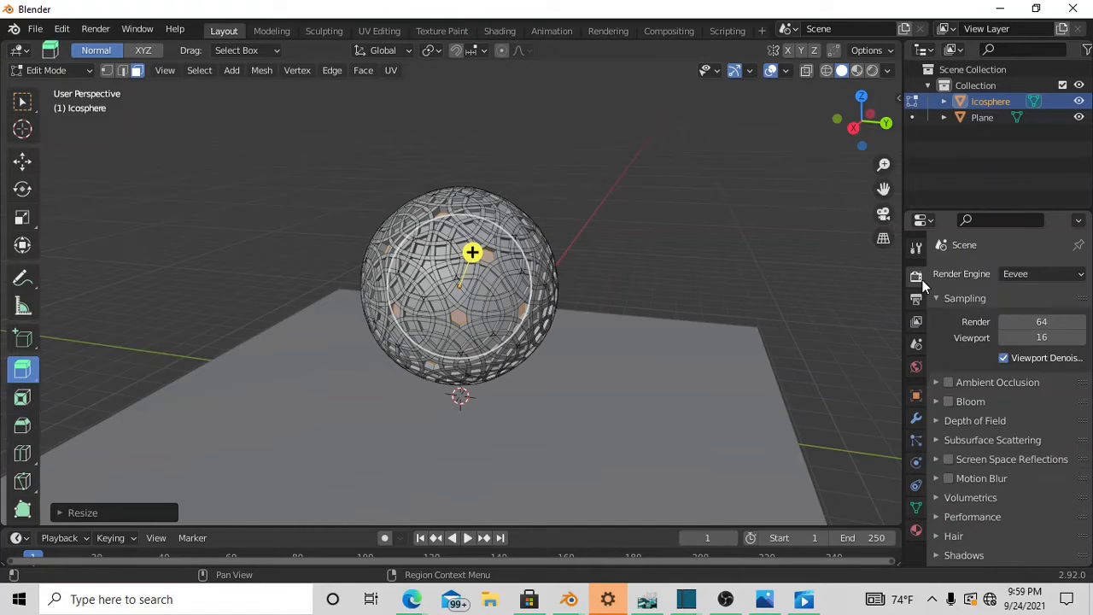
pyautogui.click(1034, 273)
pyautogui.click(1014, 325)
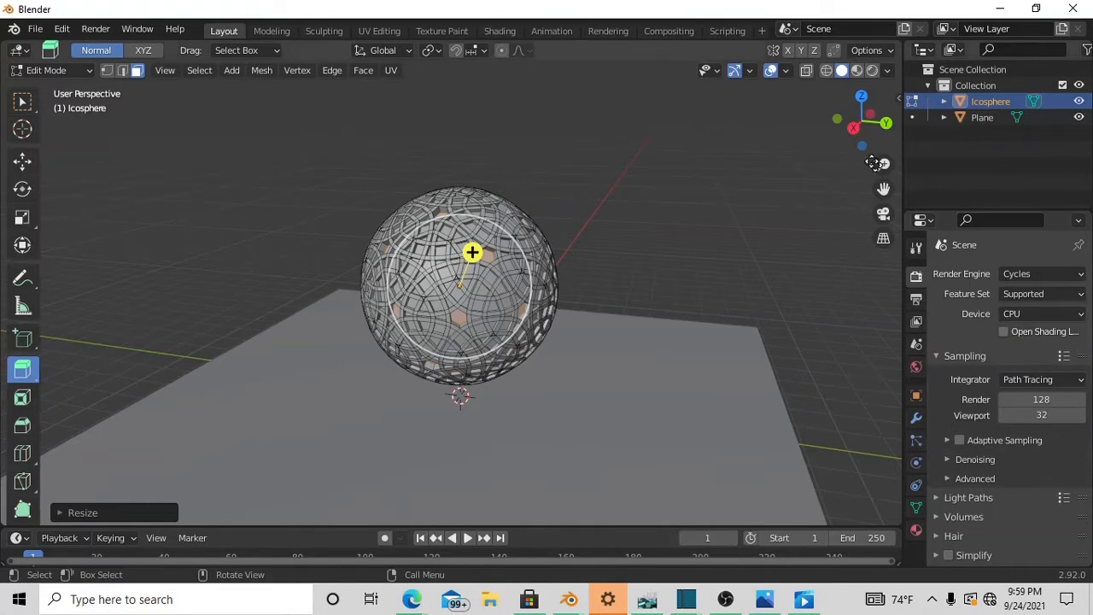
pyautogui.click(872, 71)
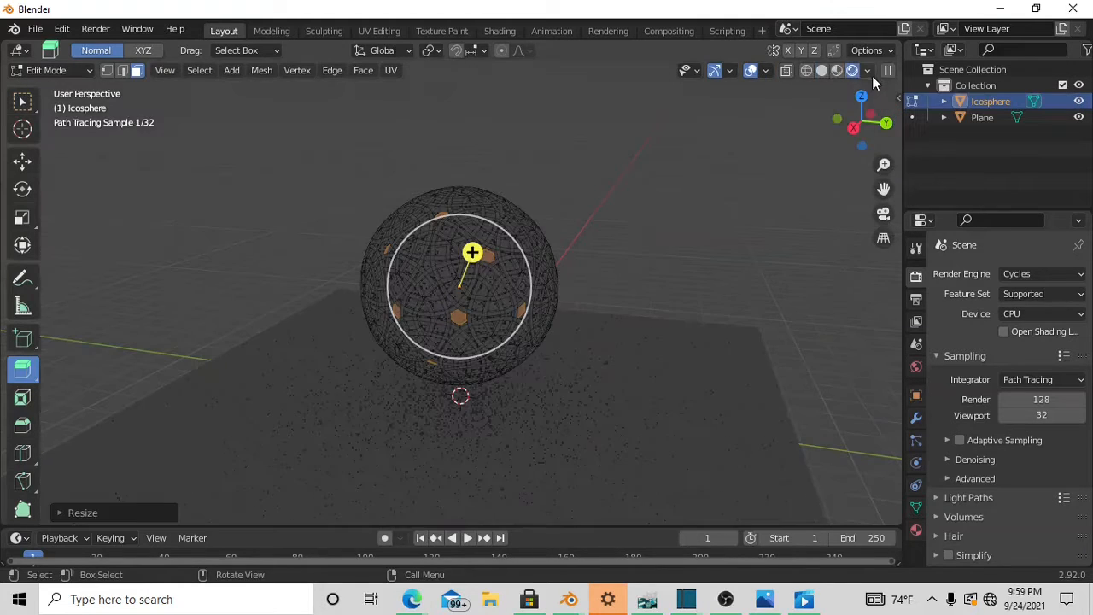
# Return the sphere to Object Mode and view its rendered surface up close
pyautogui.click(51, 71)
pyautogui.click(60, 89)
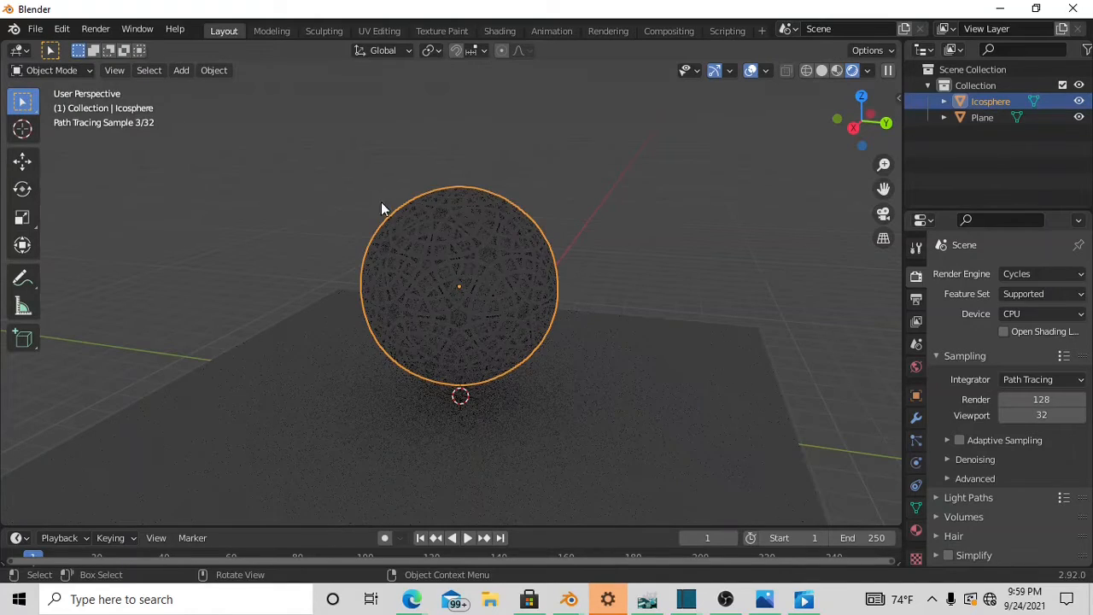
pyautogui.scroll(5, 426, 301)
pyautogui.scroll(-2, 427, 302)
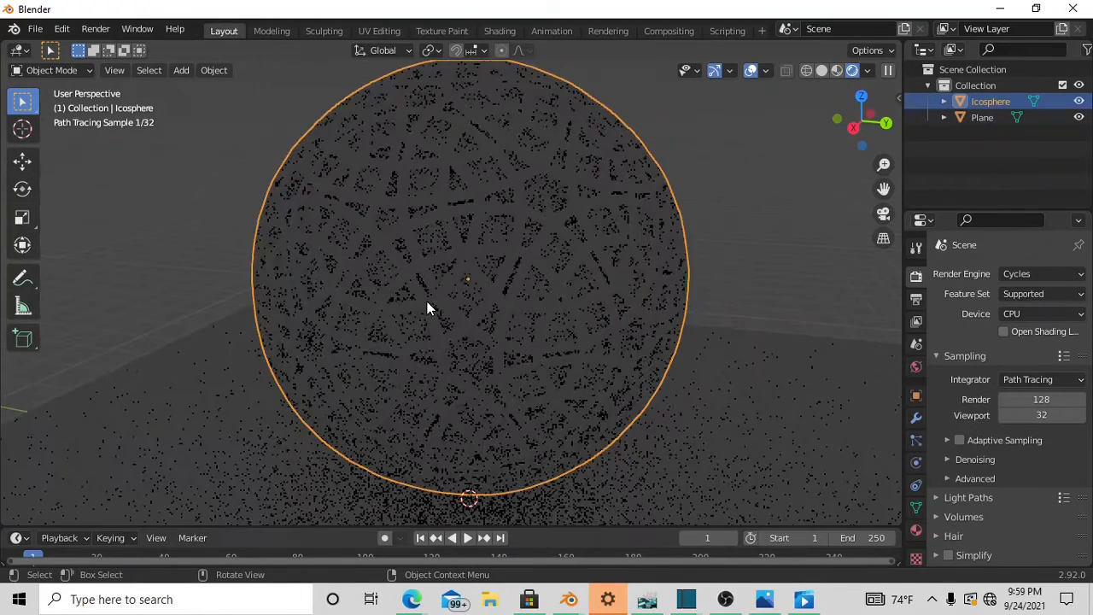
pyautogui.scroll(-2, 476, 293)
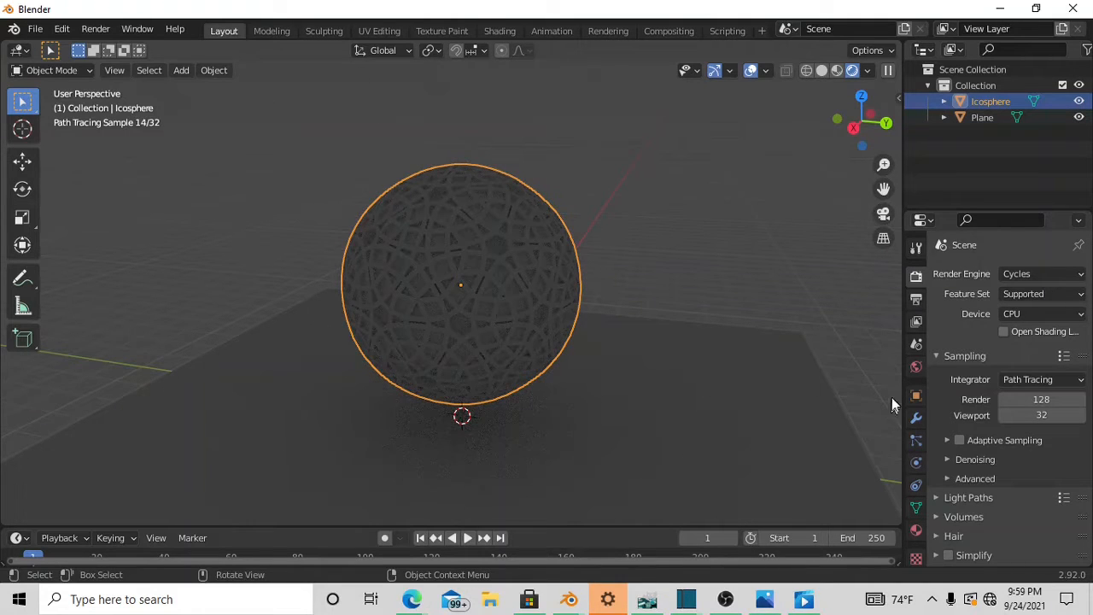
# Set the world background color to black
pyautogui.click(916, 368)
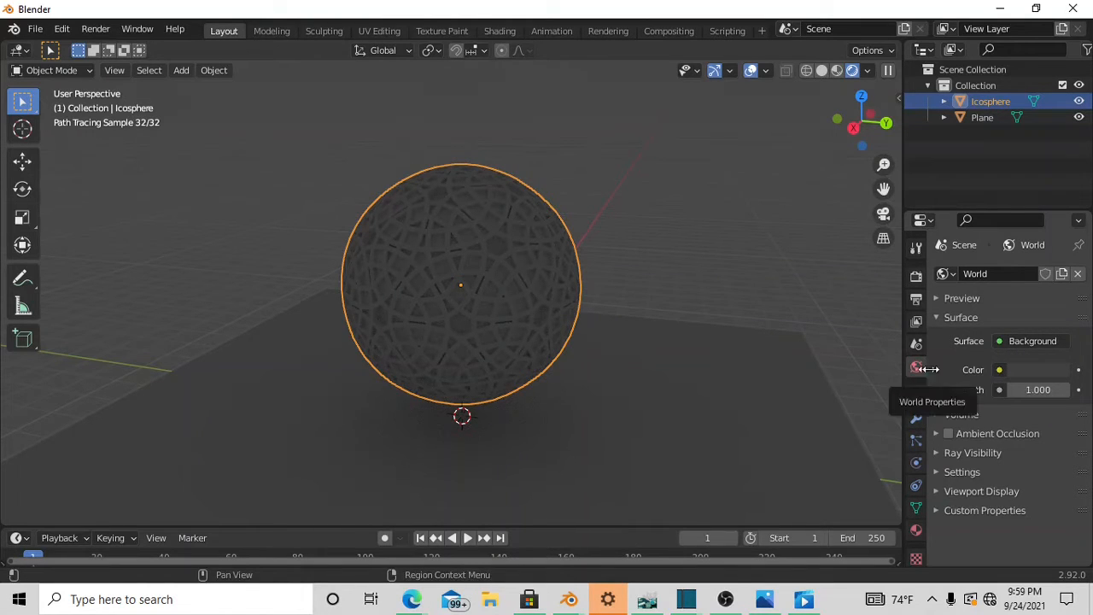
pyautogui.click(1017, 372)
pyautogui.click(1056, 254)
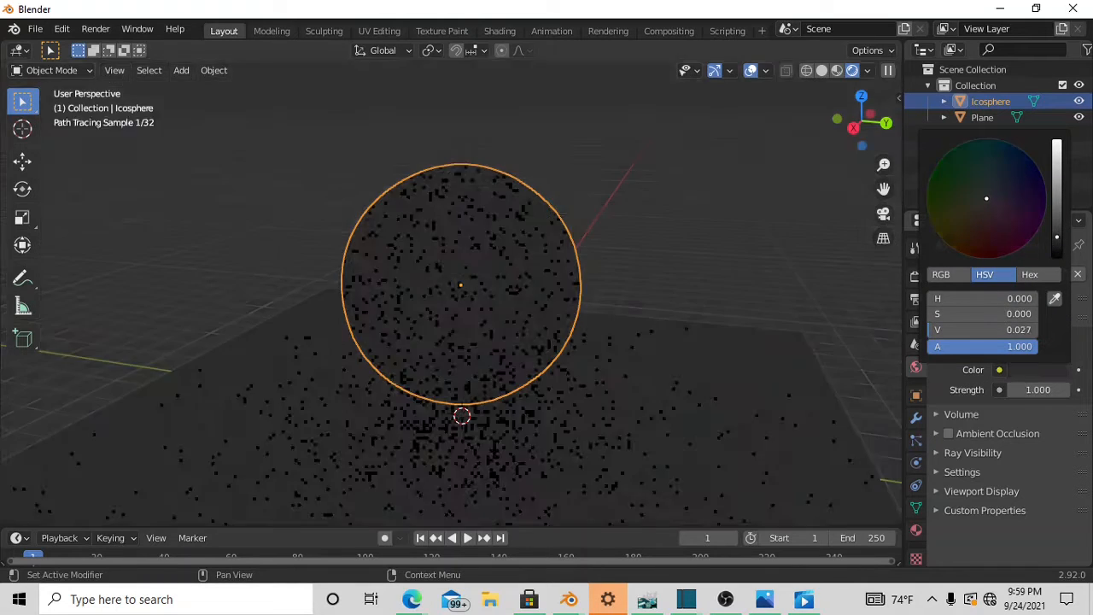
# Scale the ground plane up uniformly so it extends well beyond the sphere on all sides
pyautogui.click(699, 370)
pyautogui.press('s')
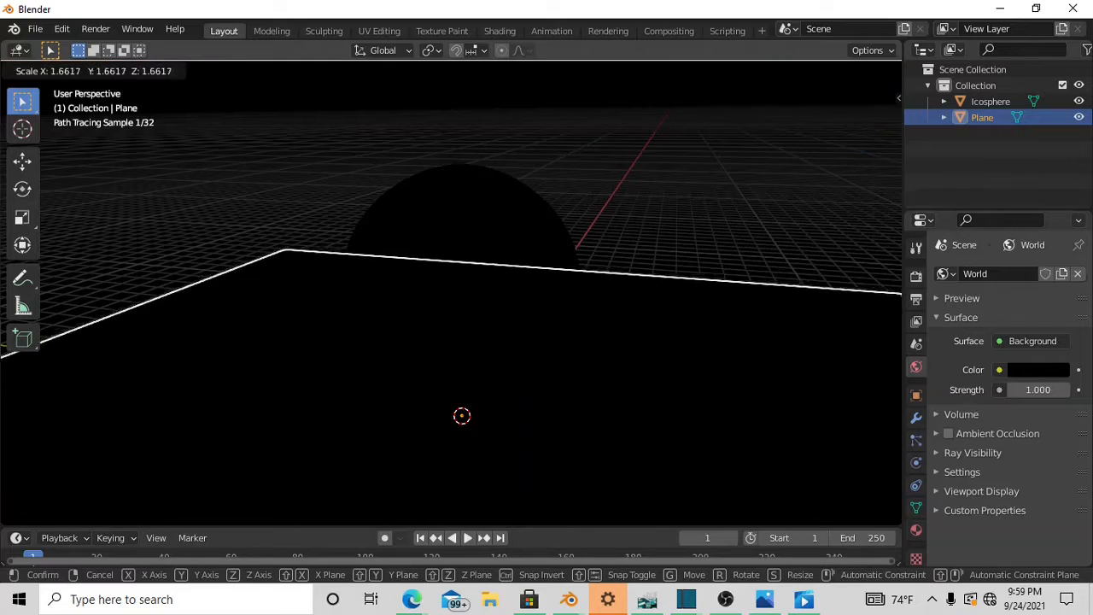
pyautogui.click(327, 525)
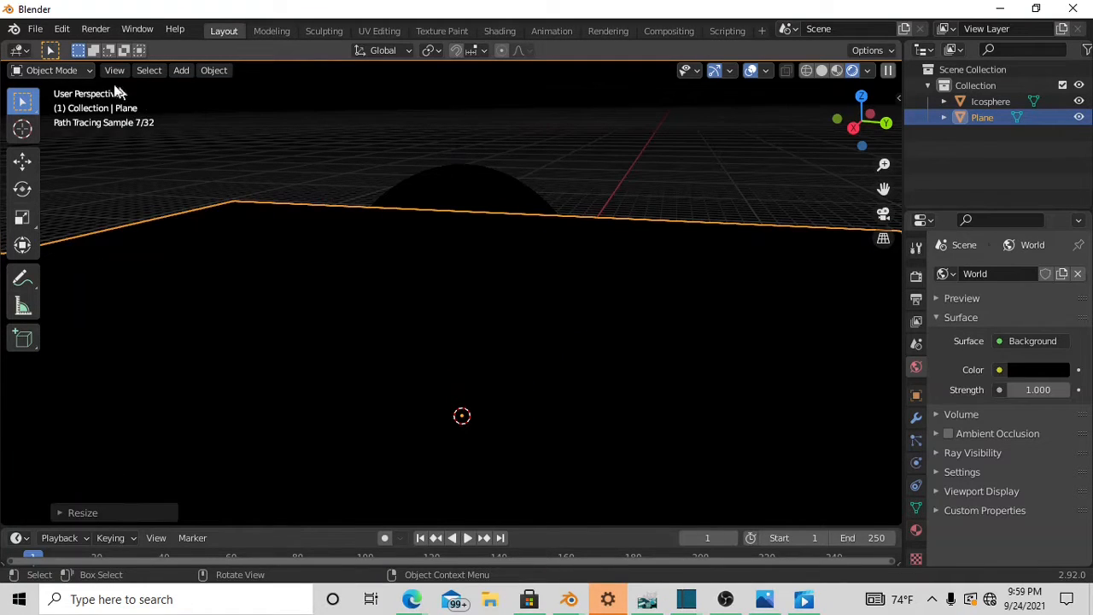
# Add a second plane and raise it about 7.66 m along Z, above the sphere
pyautogui.click(179, 71)
pyautogui.moveTo(197, 93)
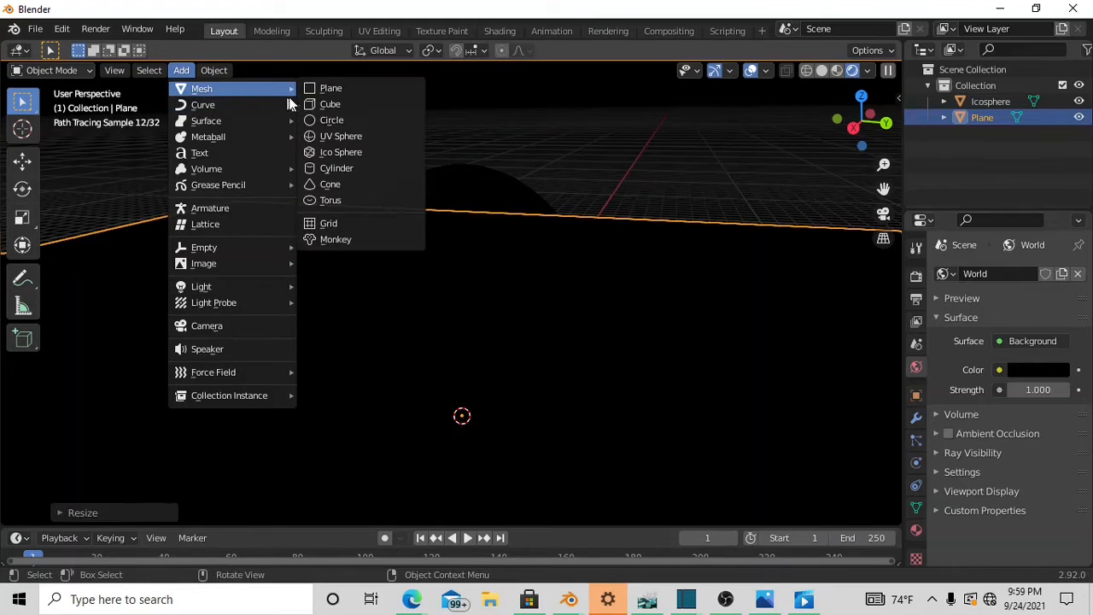
pyautogui.click(318, 88)
pyautogui.press('g')
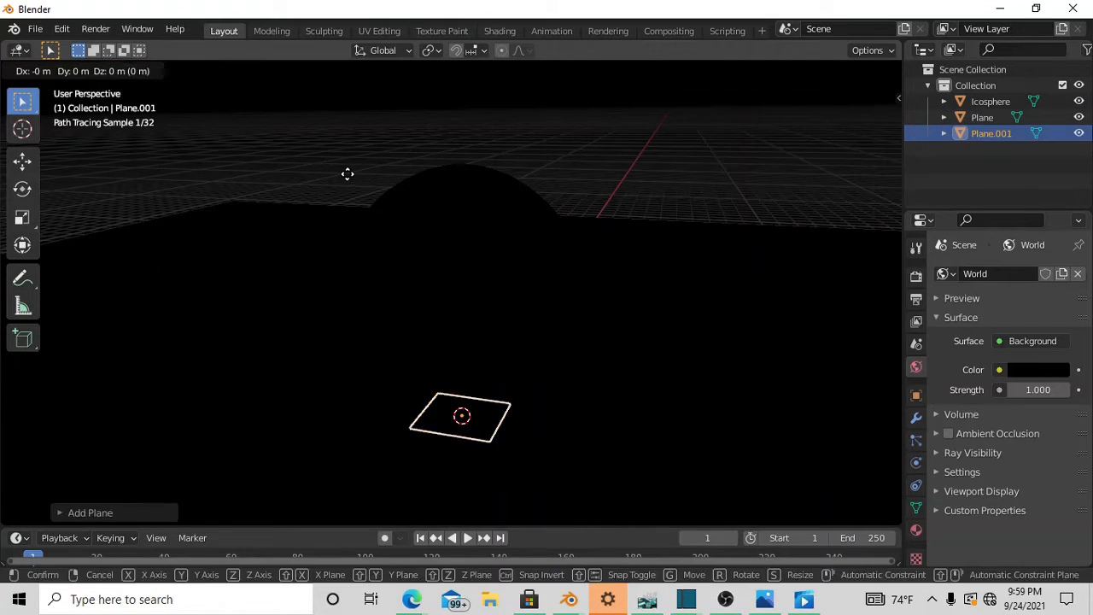
pyautogui.press('z')
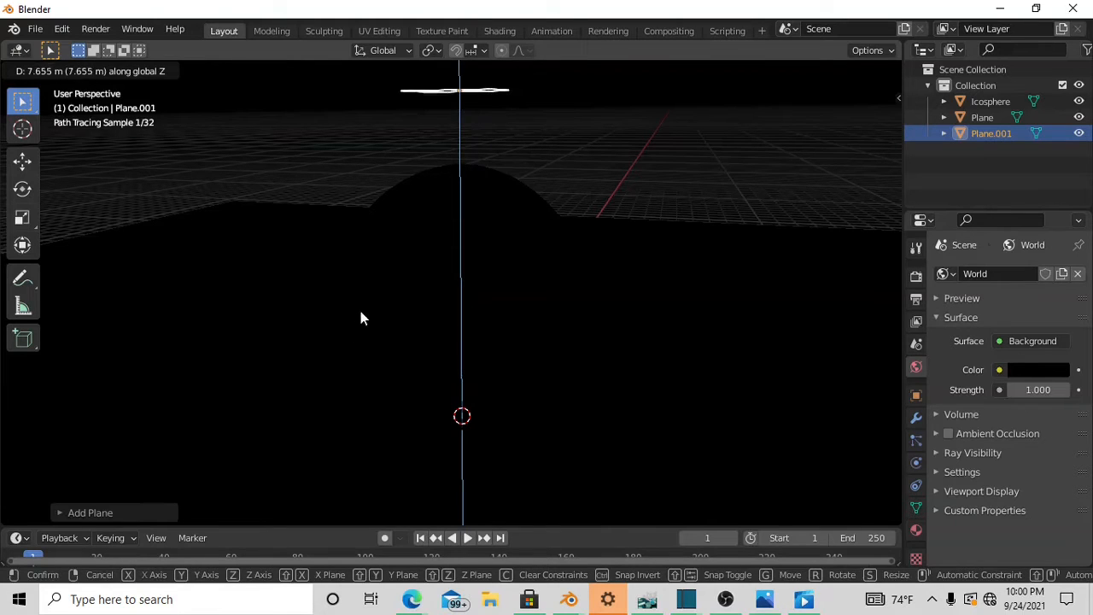
pyautogui.click(357, 320)
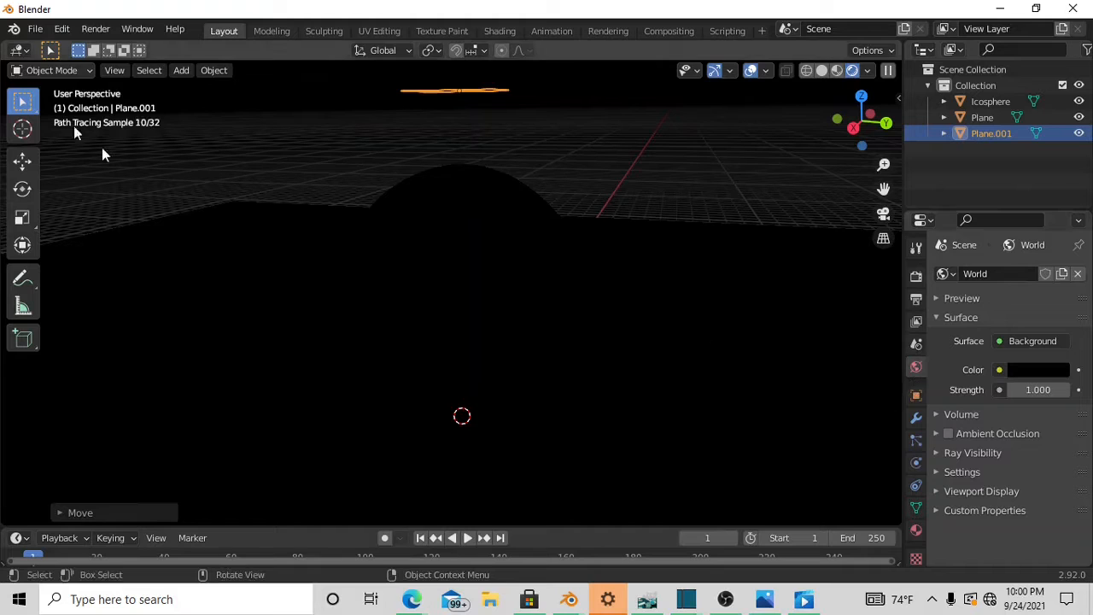
# Split the 3D viewport vertically into two side-by-side views, dividing it slightly past the middle
pyautogui.click(113, 69)
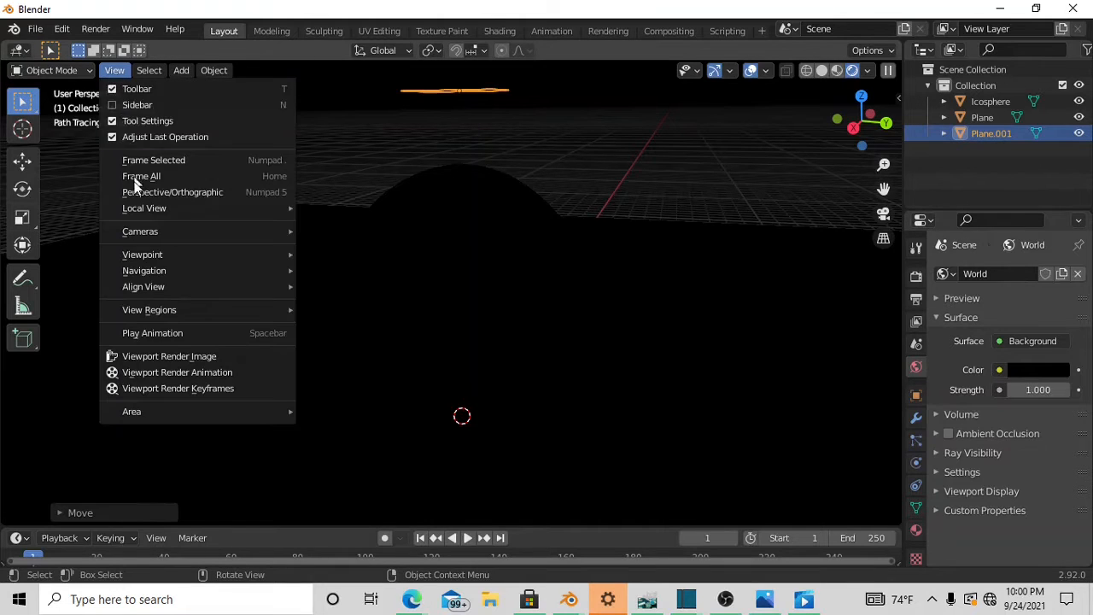
pyautogui.moveTo(153, 411)
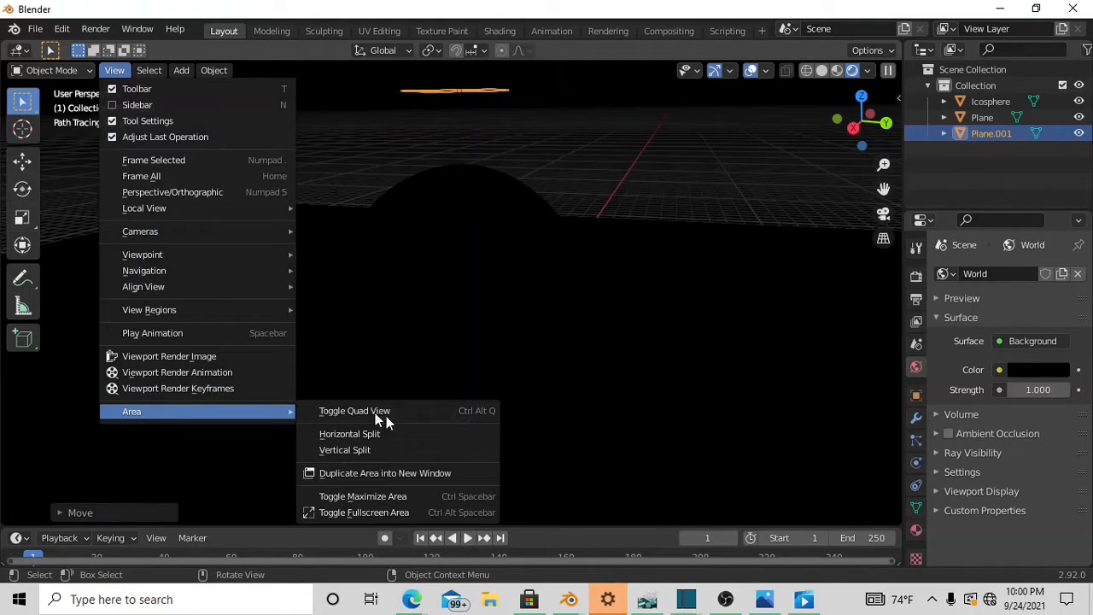
pyautogui.click(344, 450)
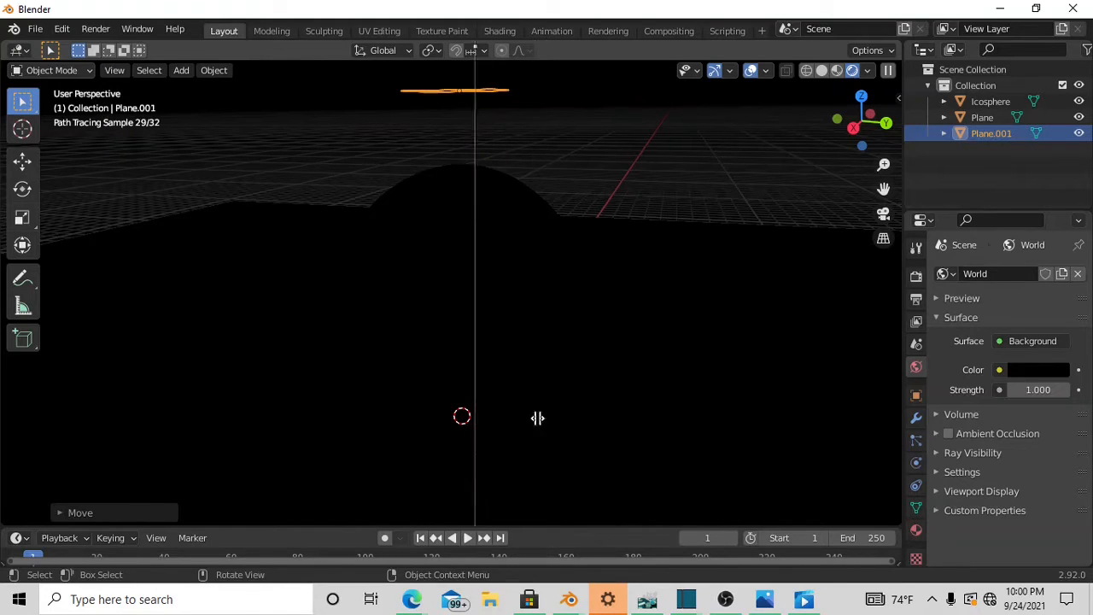
pyautogui.click(536, 418)
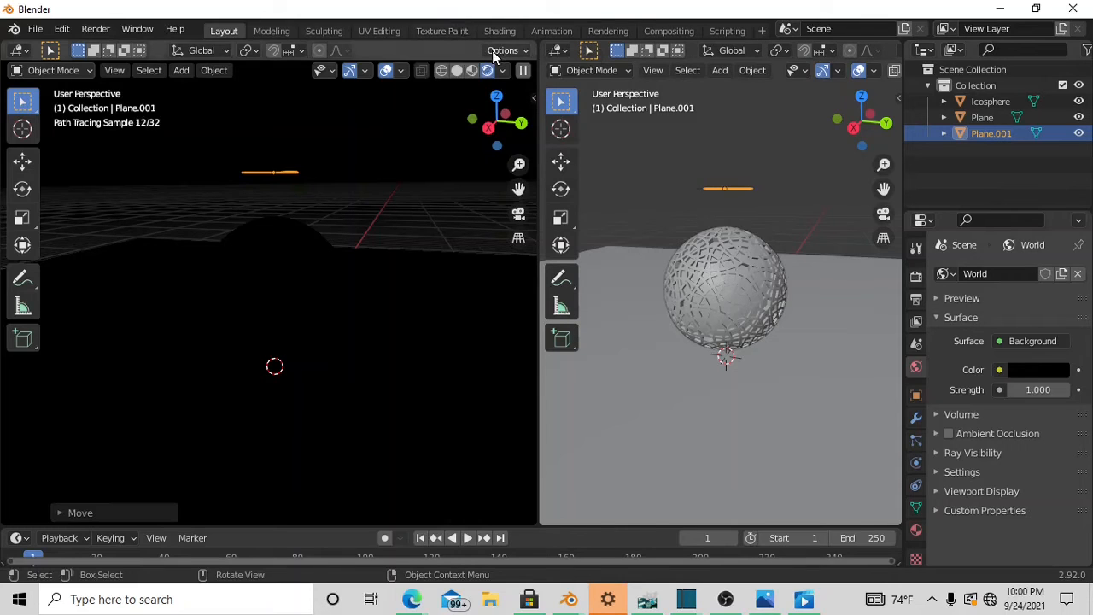
# Change the second 3D view into a Shader Editor and collapse its sidebar
pyautogui.click(556, 50)
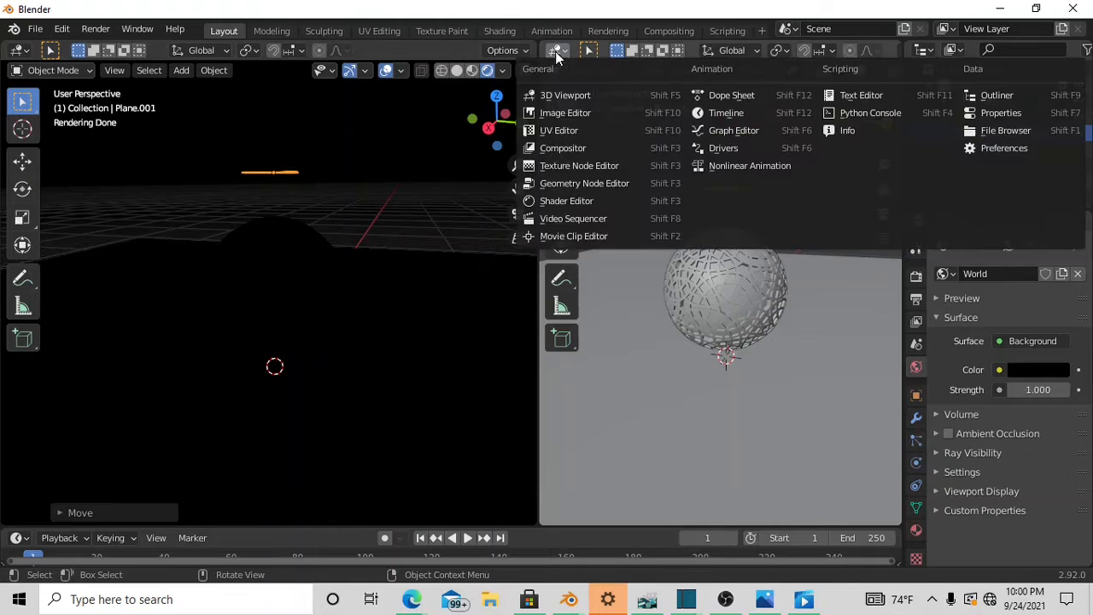
pyautogui.click(547, 202)
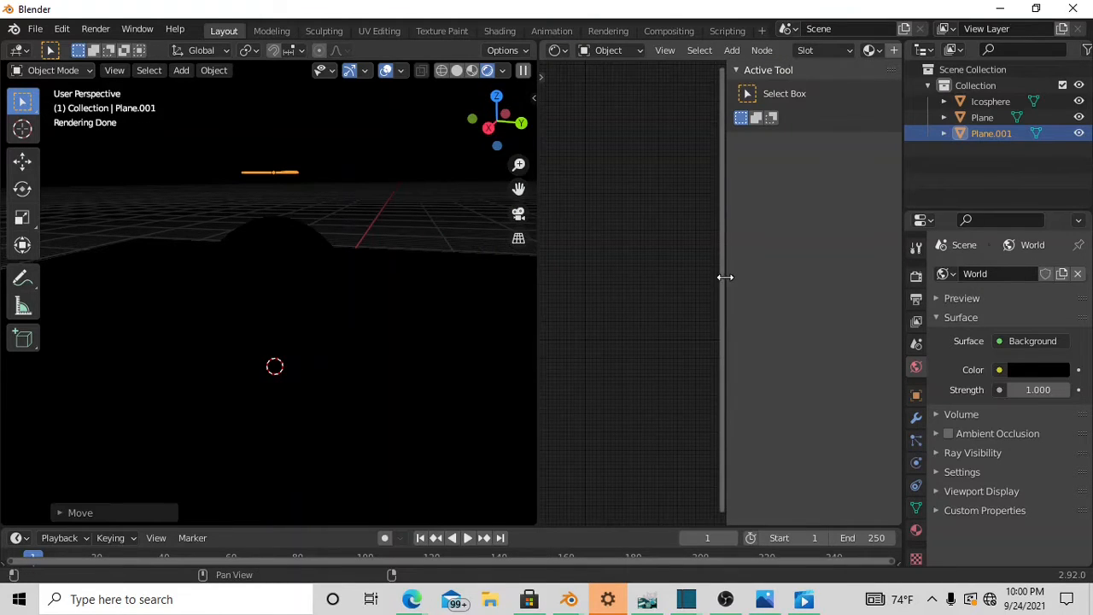
pyautogui.moveTo(723, 276); pyautogui.dragTo(993, 288)
# Create a new material for the small plane above the sphere
pyautogui.click(289, 266)
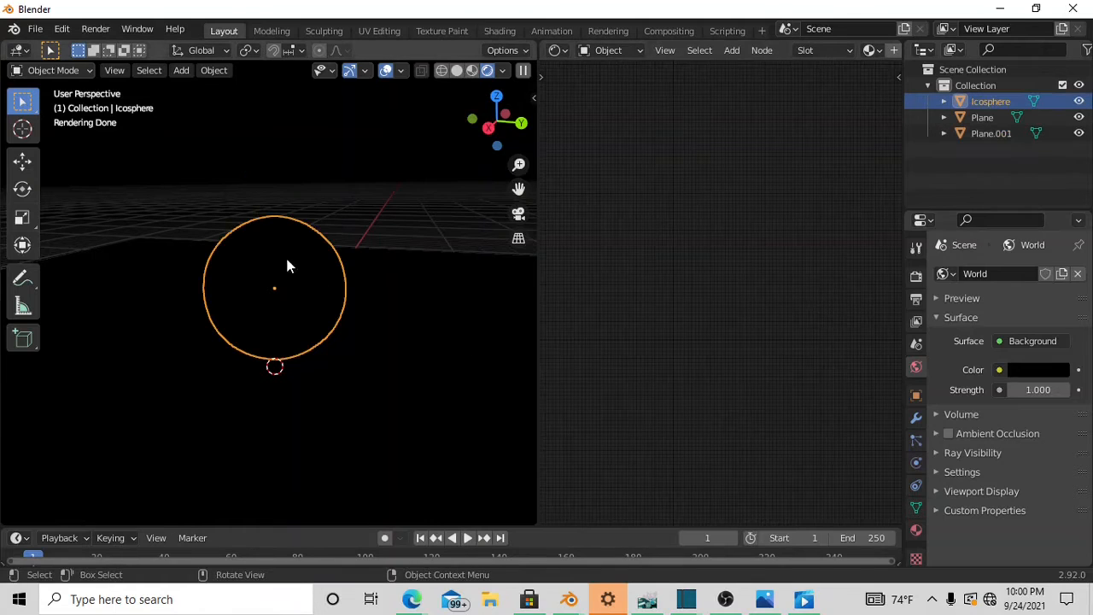
pyautogui.click(263, 183)
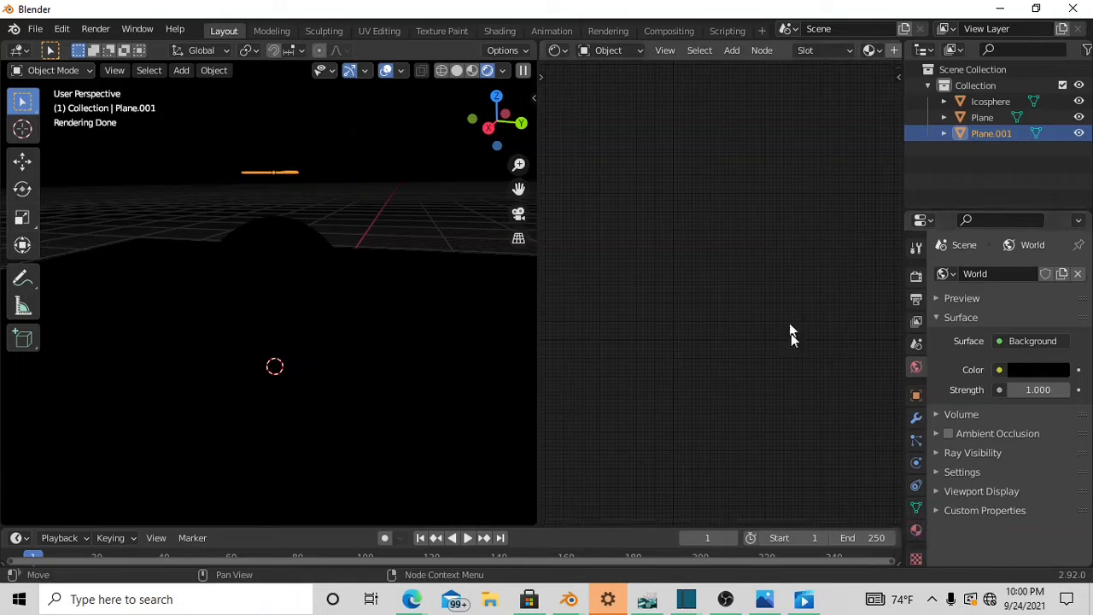
pyautogui.click(915, 529)
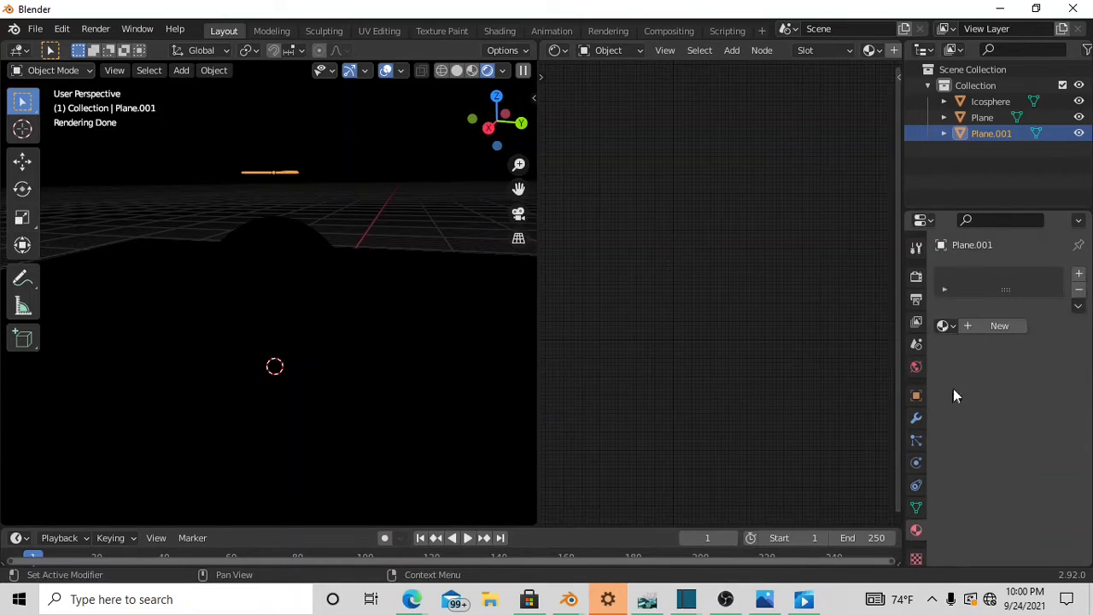
pyautogui.click(994, 327)
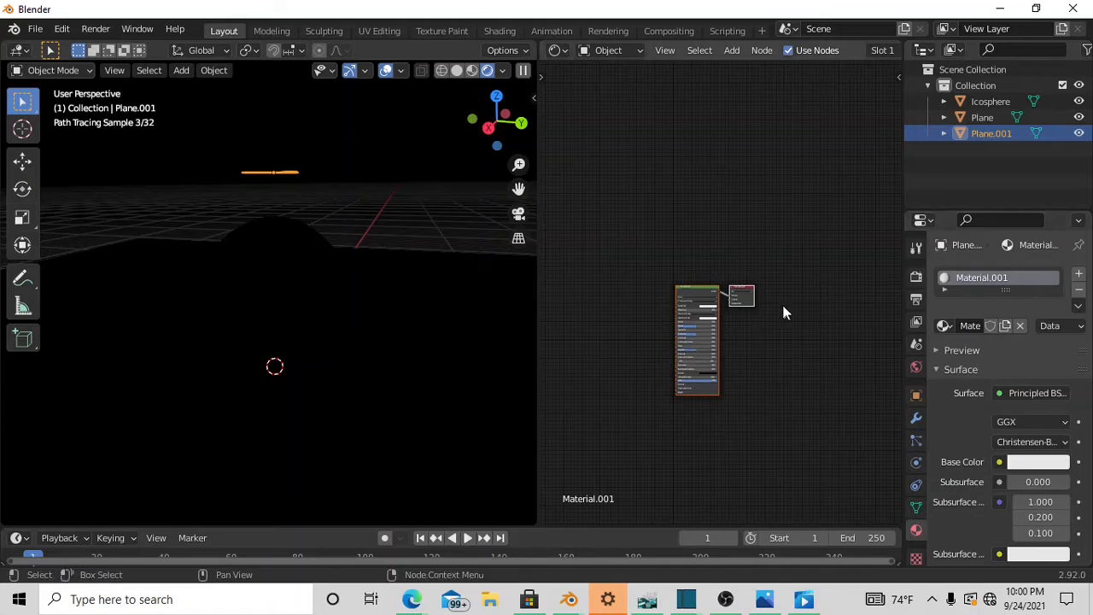
# Replace the overhead plane's Principled BSDF node with an Emission shader connected to the Material Output's Surface input
pyautogui.click(685, 291)
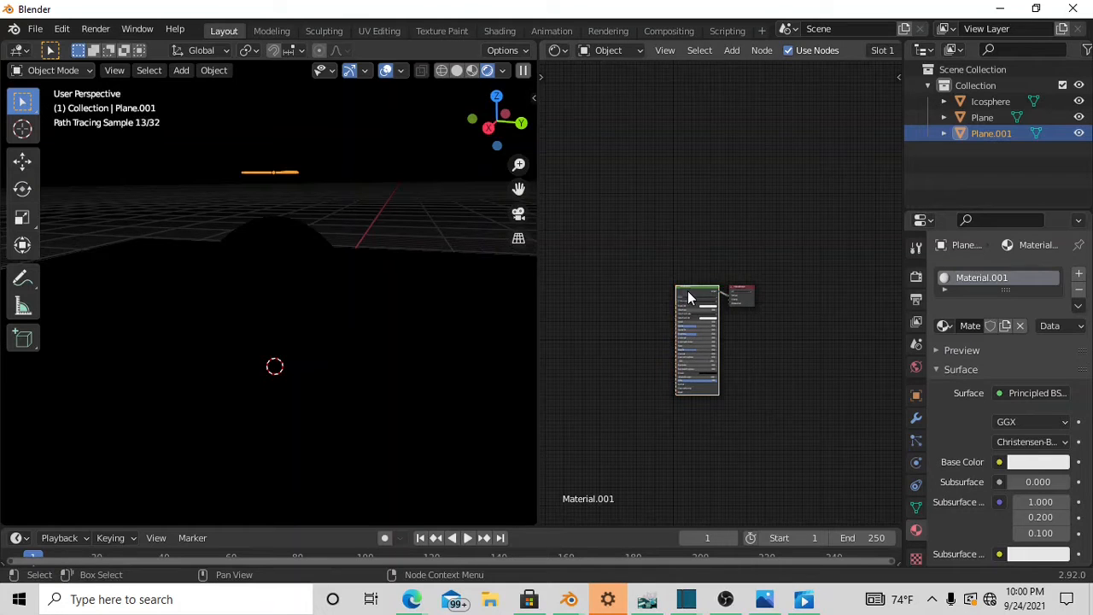
pyautogui.scroll(4, 691, 297)
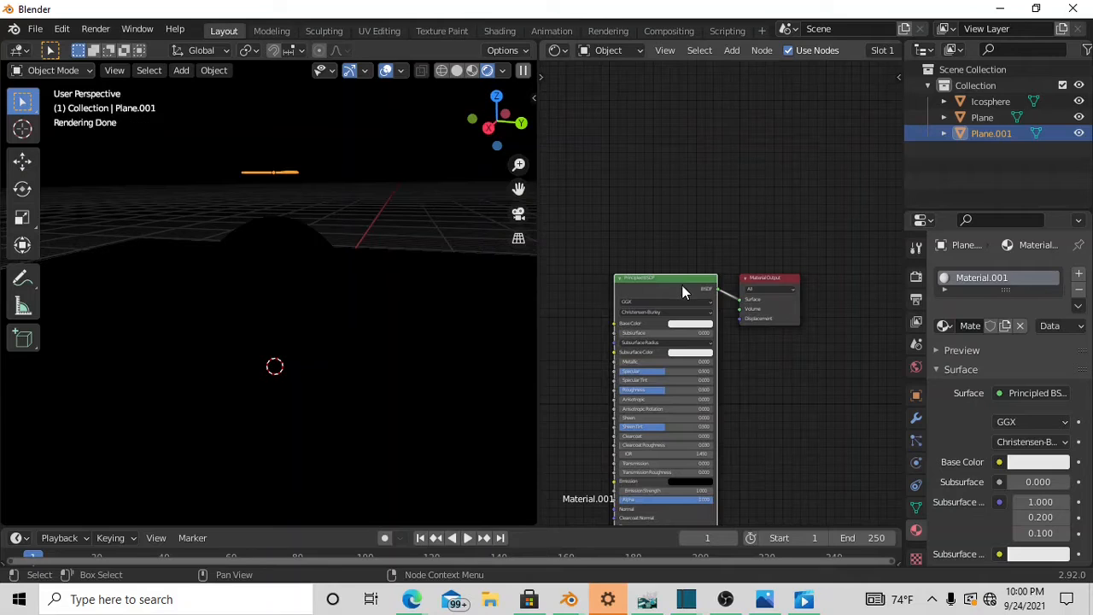
pyautogui.press('BackSpace')
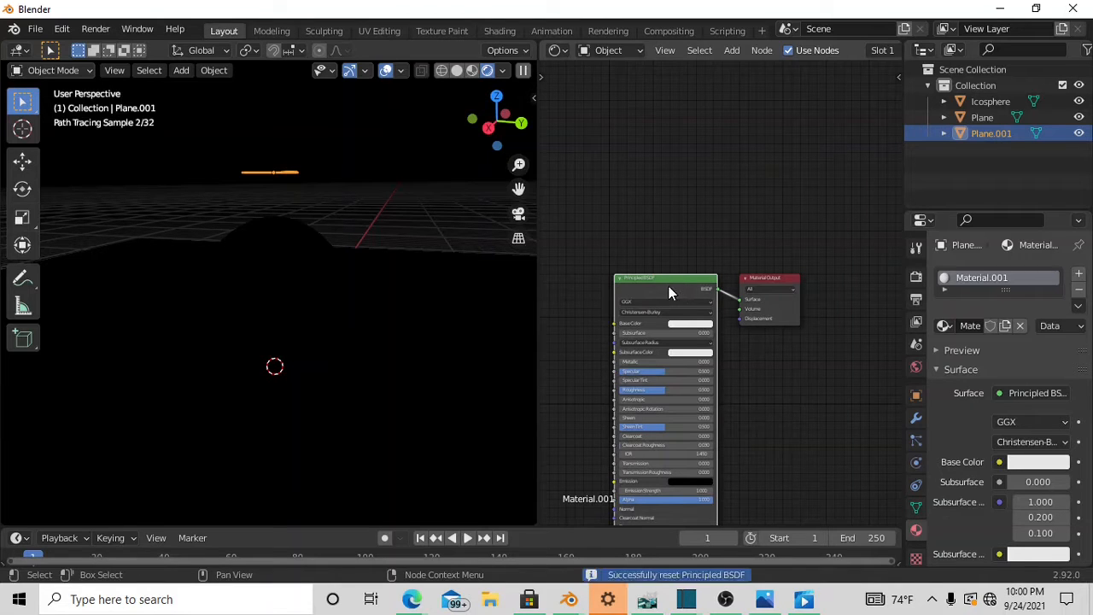
pyautogui.press('Delete')
pyautogui.hotkey('shift', 'a')
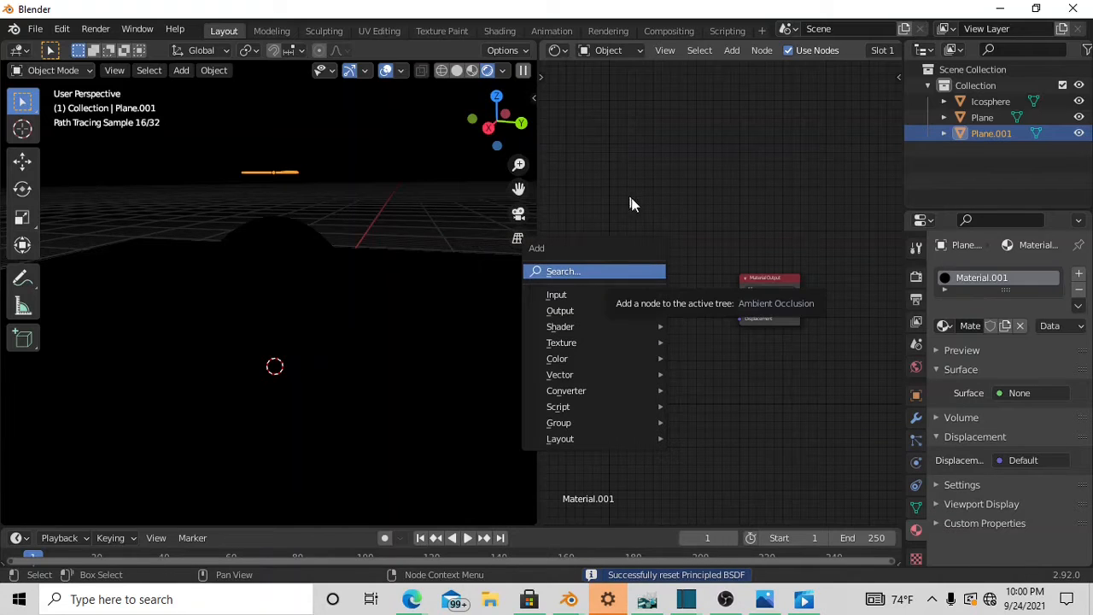
pyautogui.moveTo(593, 300)
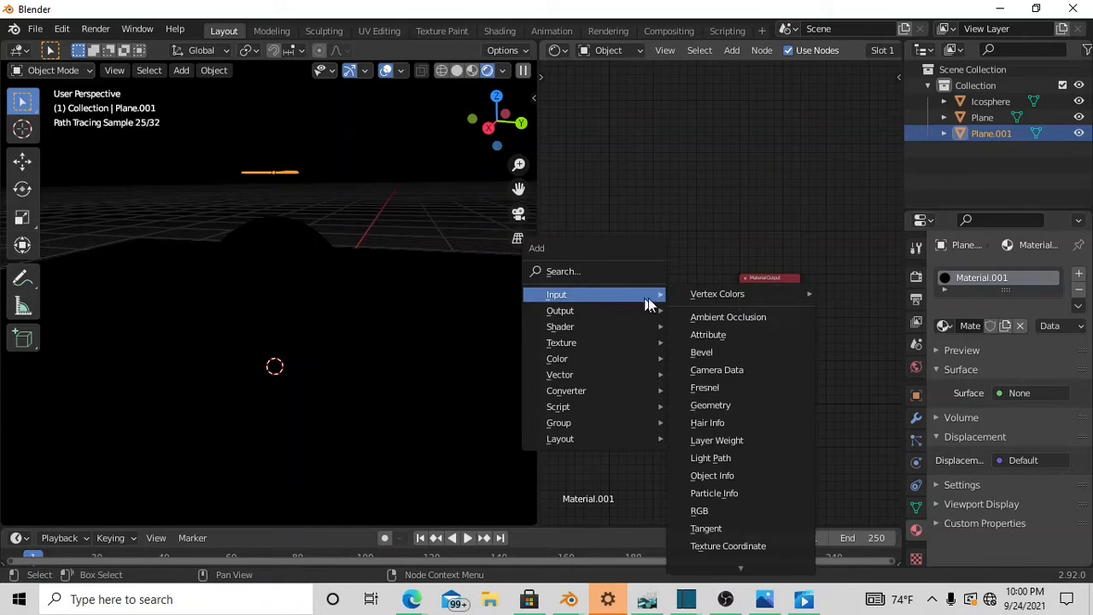
pyautogui.moveTo(570, 323)
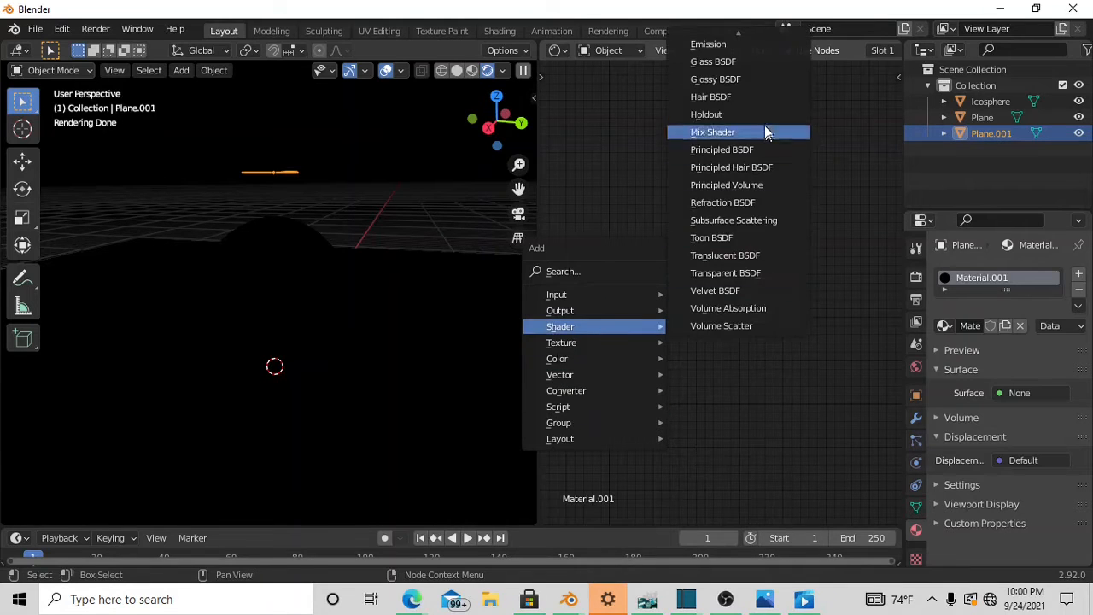
pyautogui.click(751, 45)
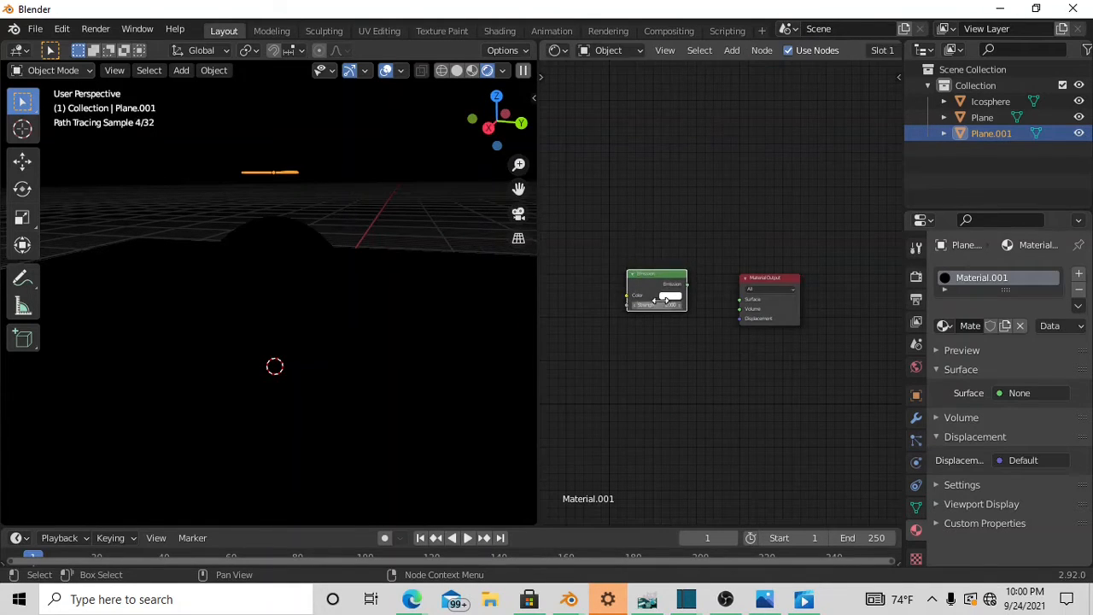
pyautogui.click(666, 300)
pyautogui.moveTo(687, 285); pyautogui.dragTo(736, 309)
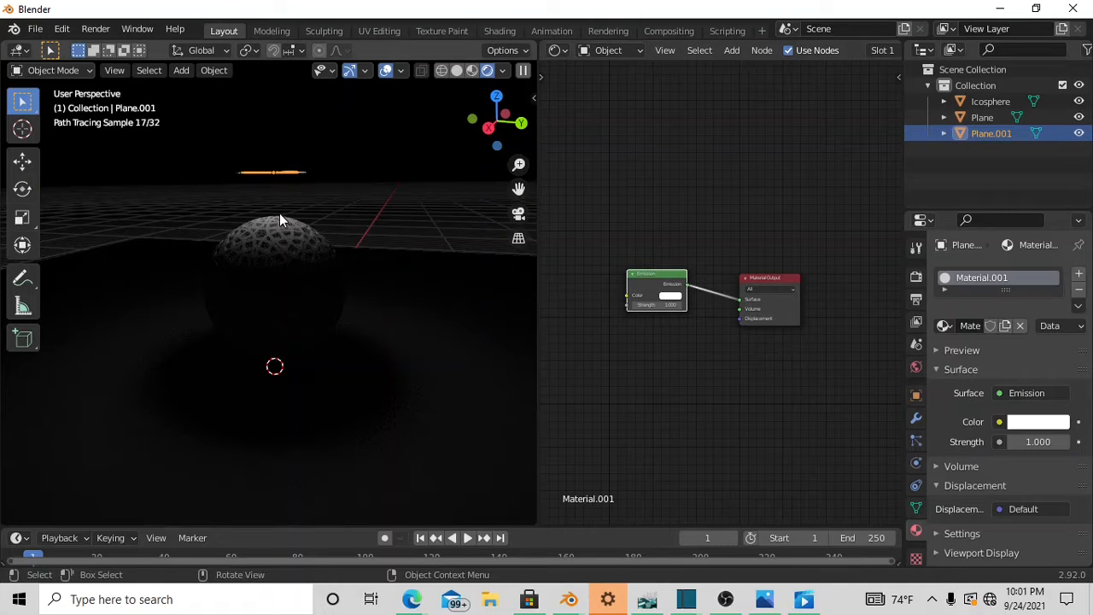
# Set the overhead plane's Emission strength to 6.6
pyautogui.scroll(2, 652, 309)
pyautogui.scroll(2, 337, 253)
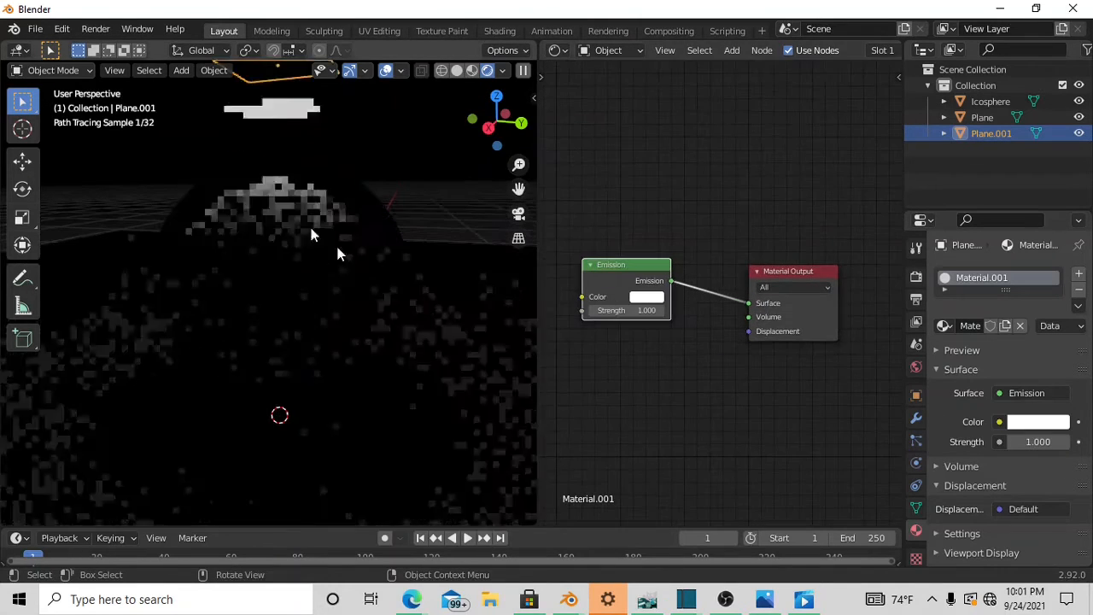
pyautogui.moveTo(647, 310); pyautogui.dragTo(738, 310)
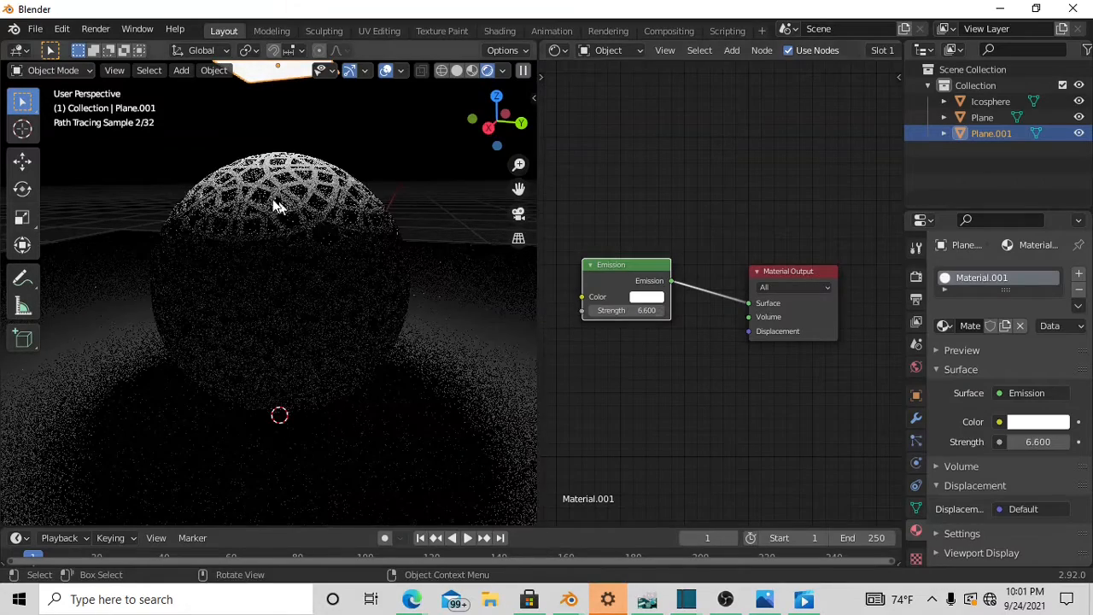
# Raise the glowing plane along the global Z axis, farther above the sphere
pyautogui.scroll(-4, 275, 207)
pyautogui.press('g')
pyautogui.press('z')
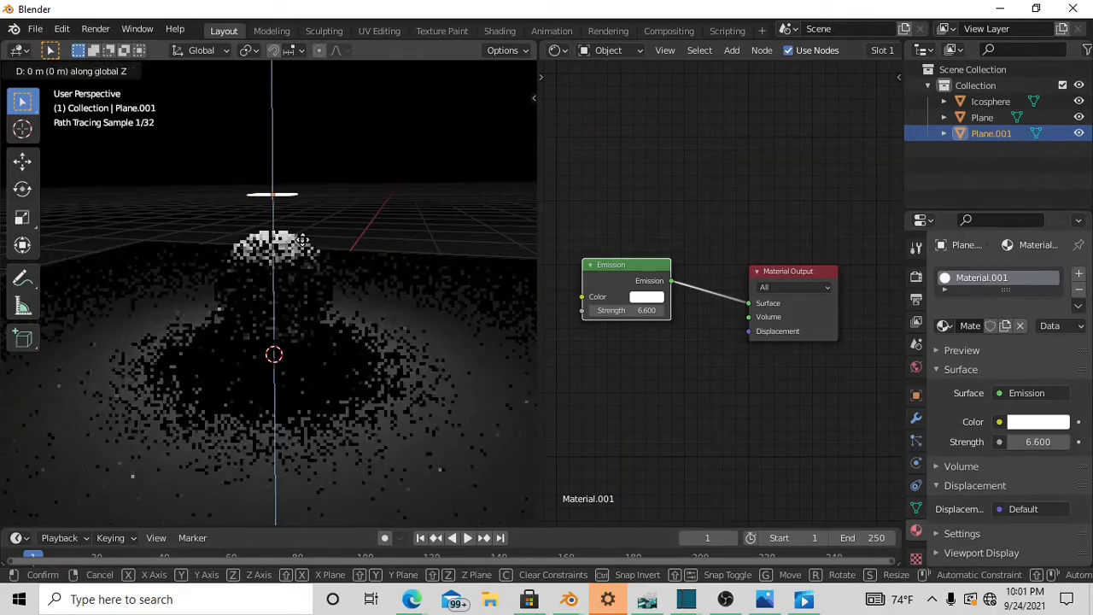
pyautogui.click(291, 191)
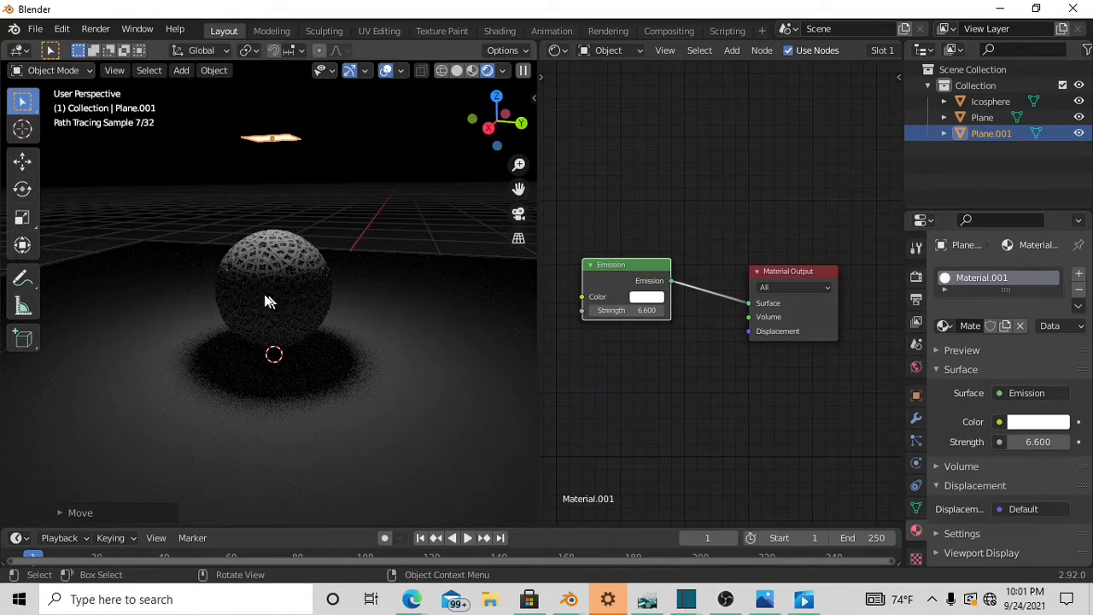
# Create a new material for the icosphere
pyautogui.scroll(4, 252, 292)
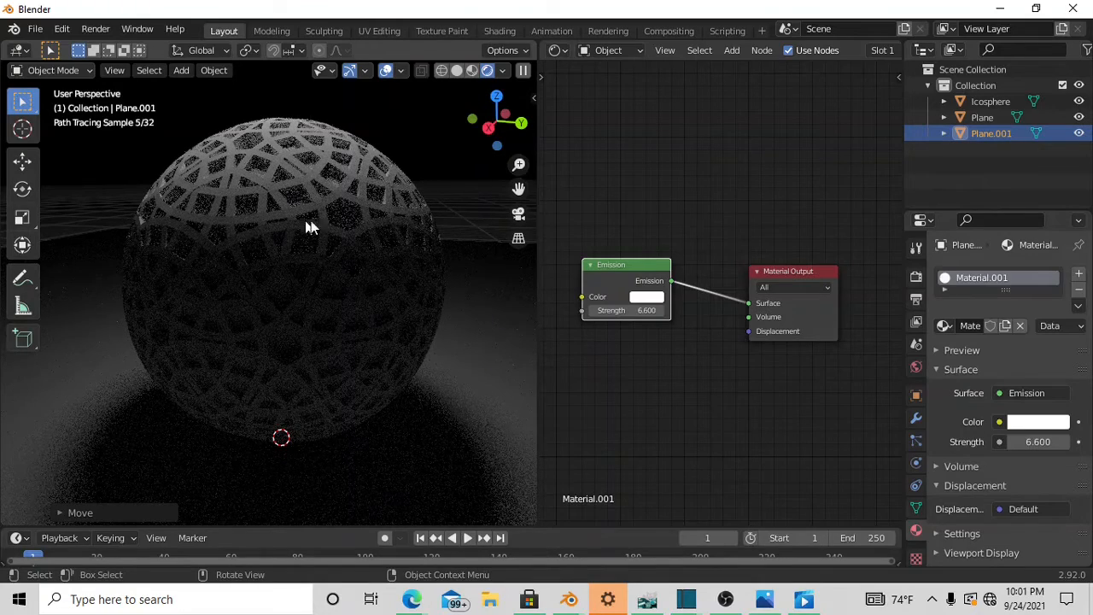
pyautogui.click(285, 254)
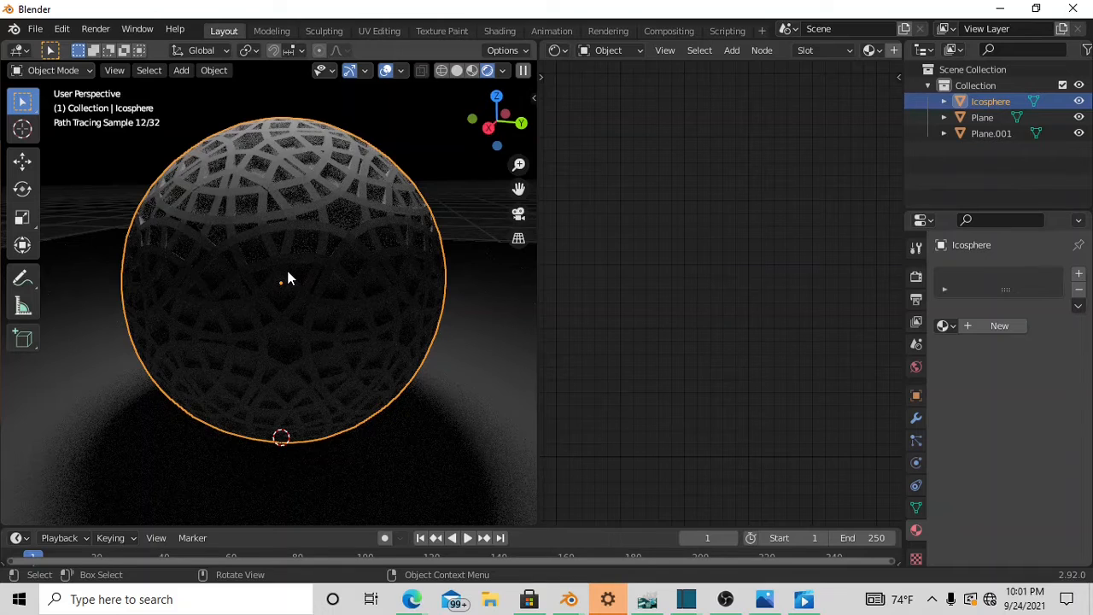
pyautogui.click(1008, 328)
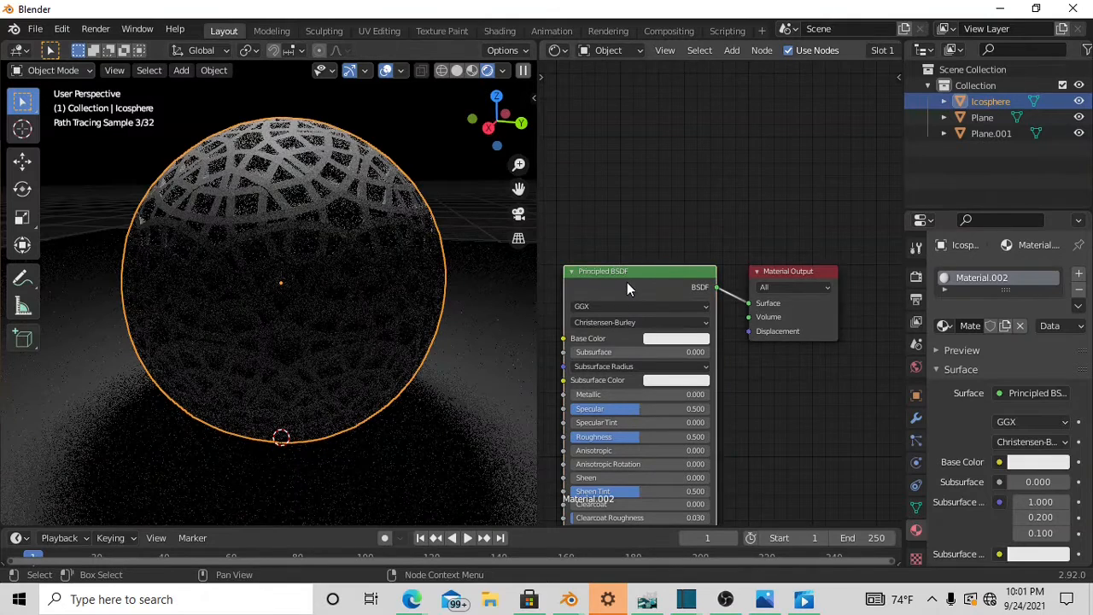
# Replace the icosphere's Principled BSDF node with an Anisotropic BSDF connected to the Material Output's Surface input
pyautogui.press('x')
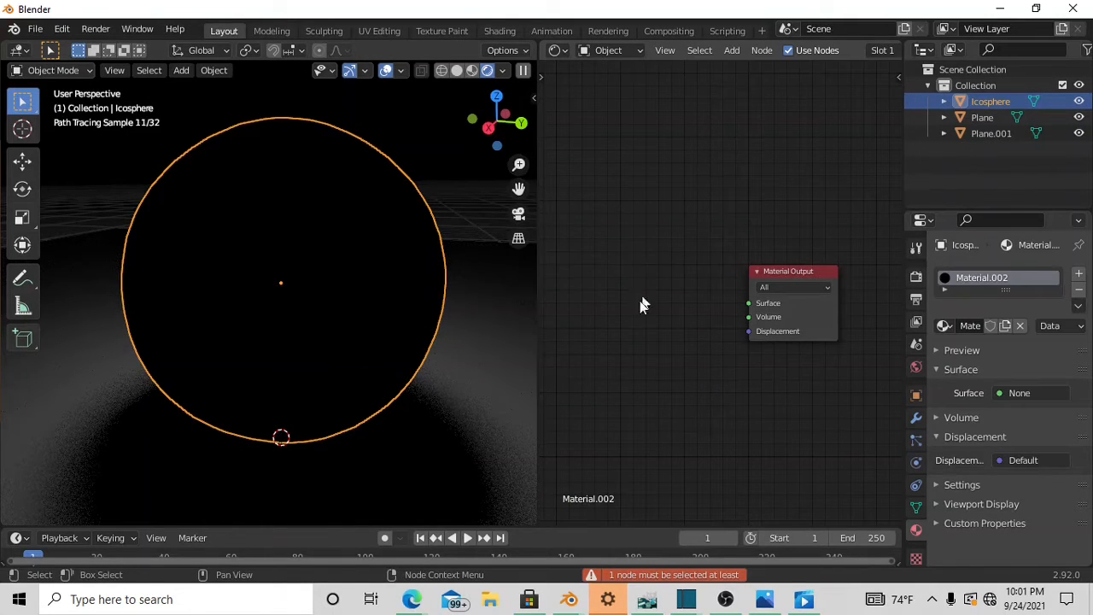
pyautogui.hotkey('shift', 'a')
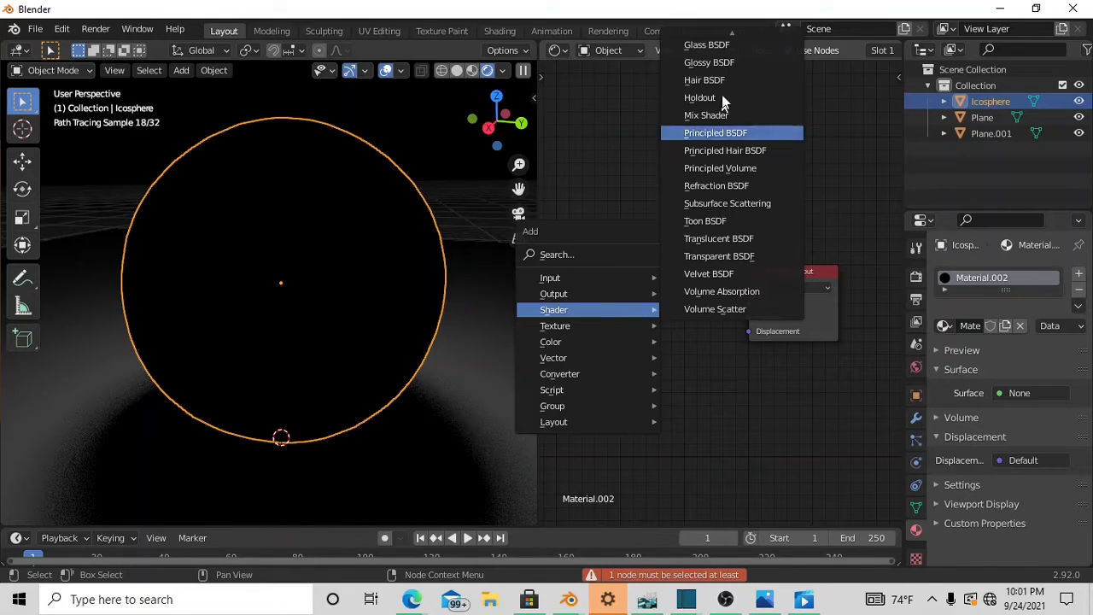
pyautogui.scroll(-18, 721, 84)
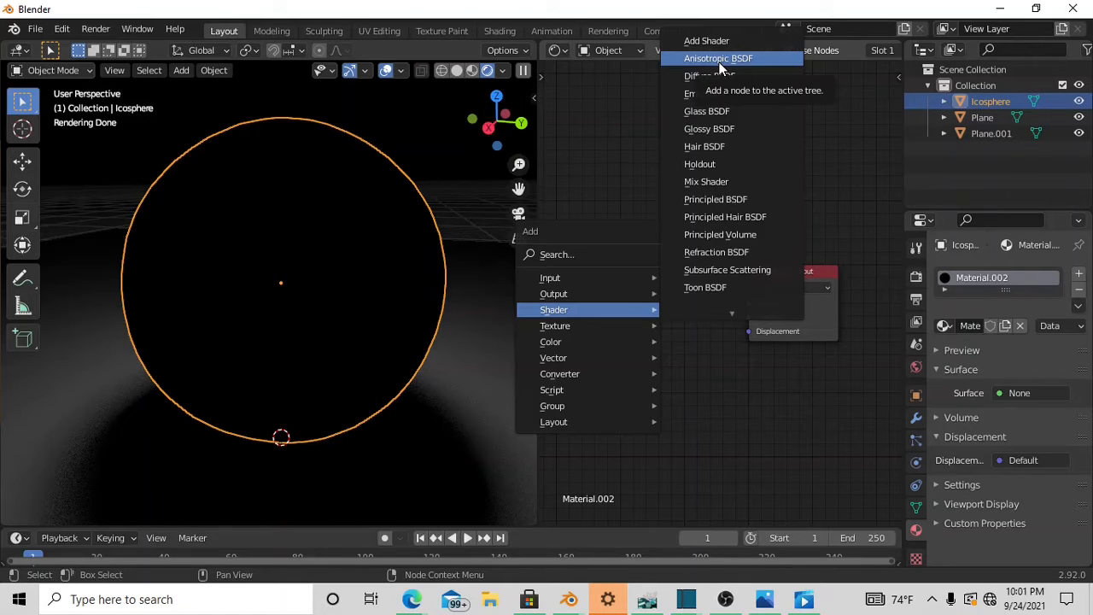
pyautogui.click(721, 60)
pyautogui.click(591, 224)
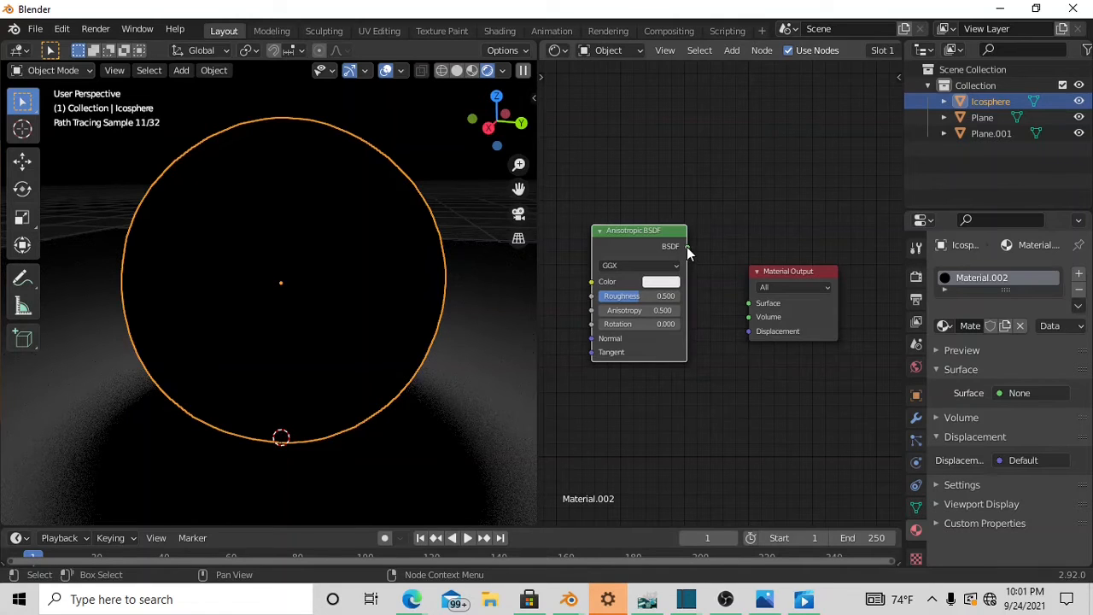
pyautogui.moveTo(686, 247); pyautogui.dragTo(748, 303)
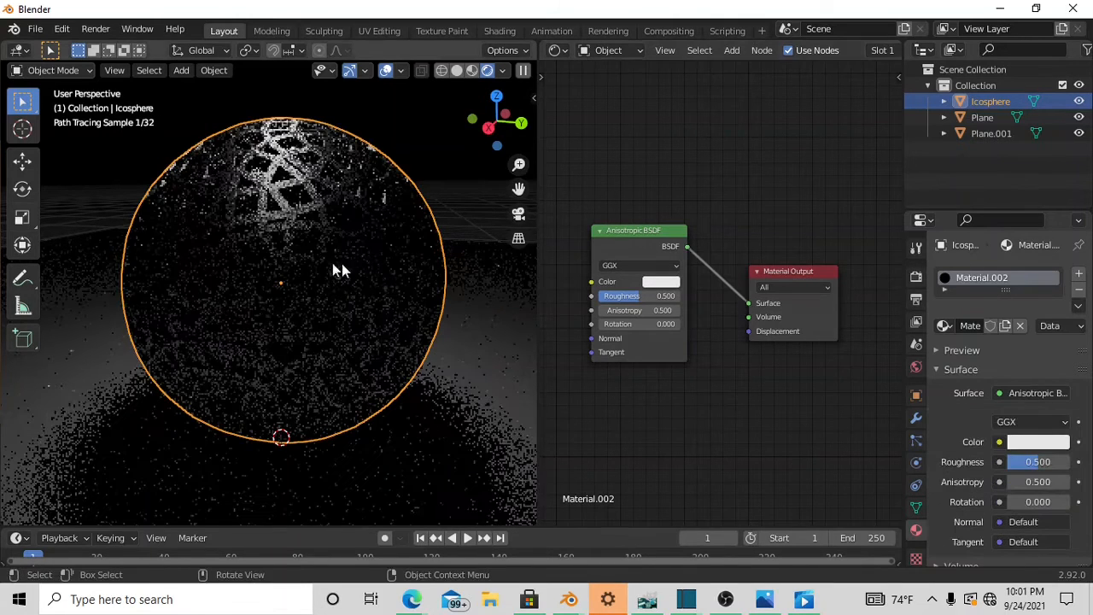
# Stretch the overhead light plane by about 11.5 along the global Y axis into a long strip, then select the ground plane
pyautogui.scroll(3, 229, 246)
pyautogui.scroll(-3, 231, 248)
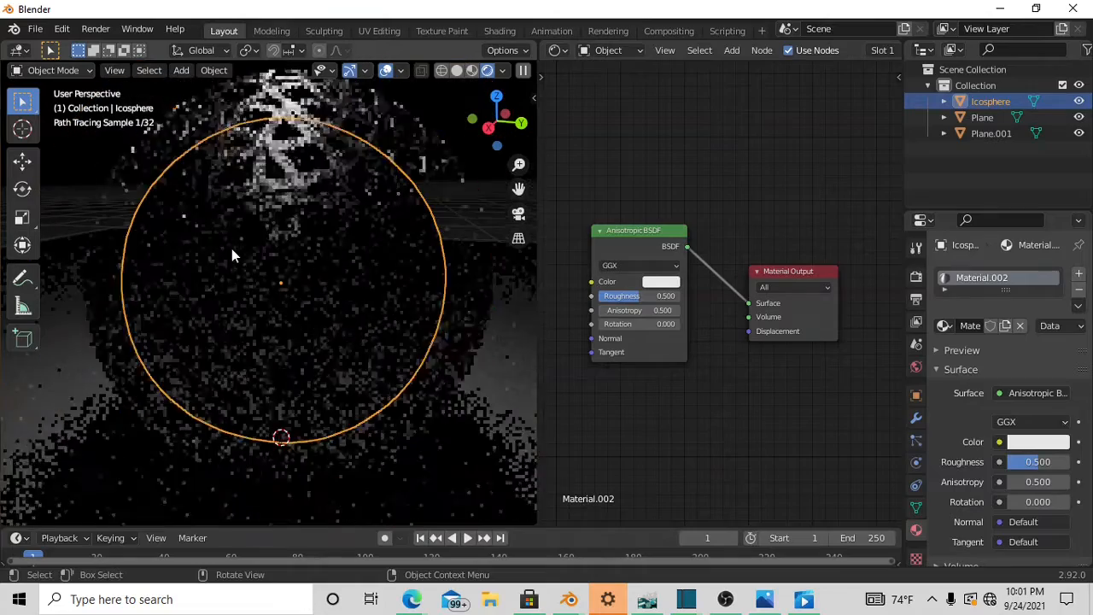
pyautogui.moveTo(297, 273)
pyautogui.mouseDown(button='middle')
pyautogui.moveTo(256, 276)
pyautogui.moveTo(266, 247)
pyautogui.mouseUp(button='middle')
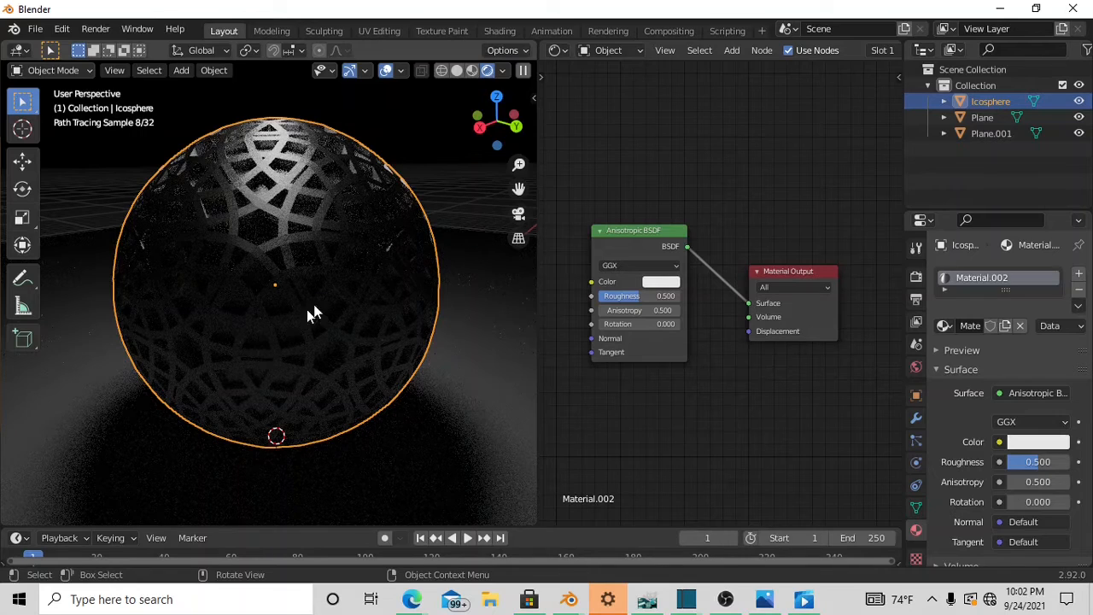
pyautogui.scroll(-7, 313, 291)
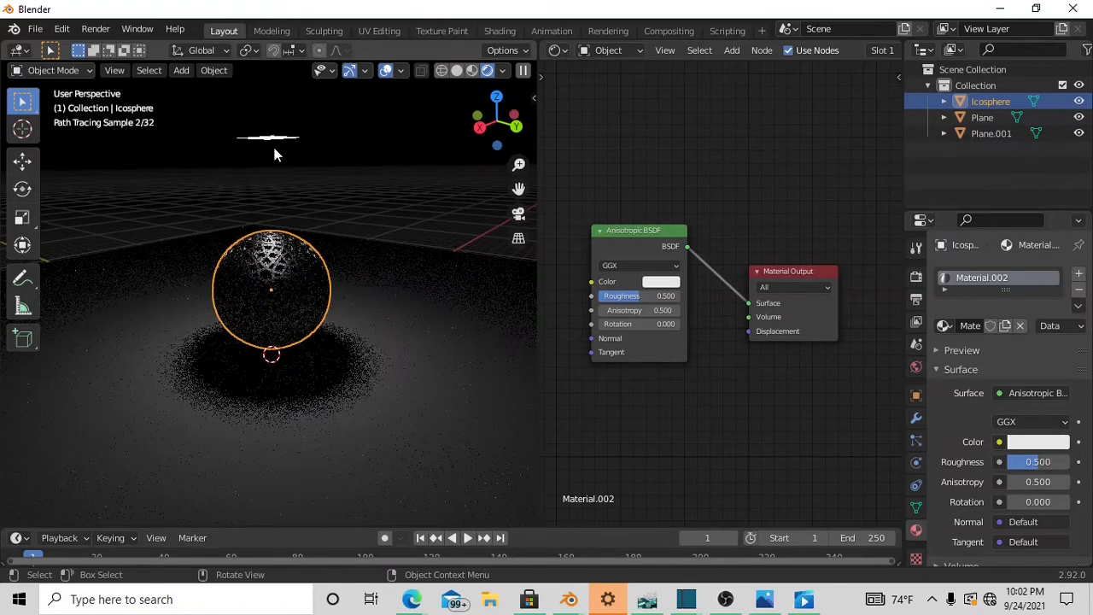
pyautogui.click(267, 138)
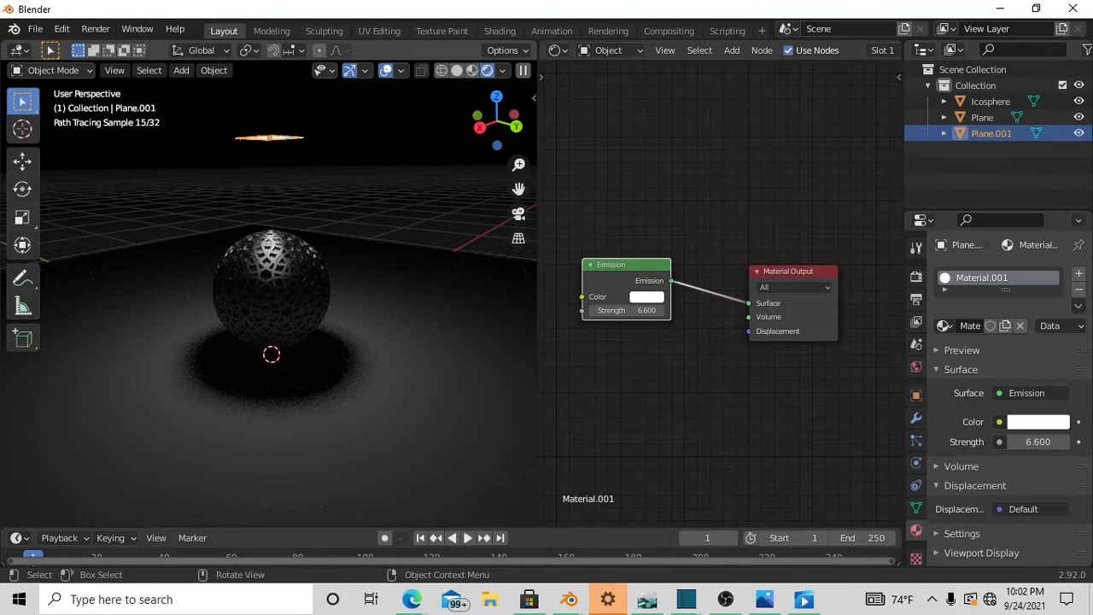
pyautogui.press('s')
pyautogui.press('x')
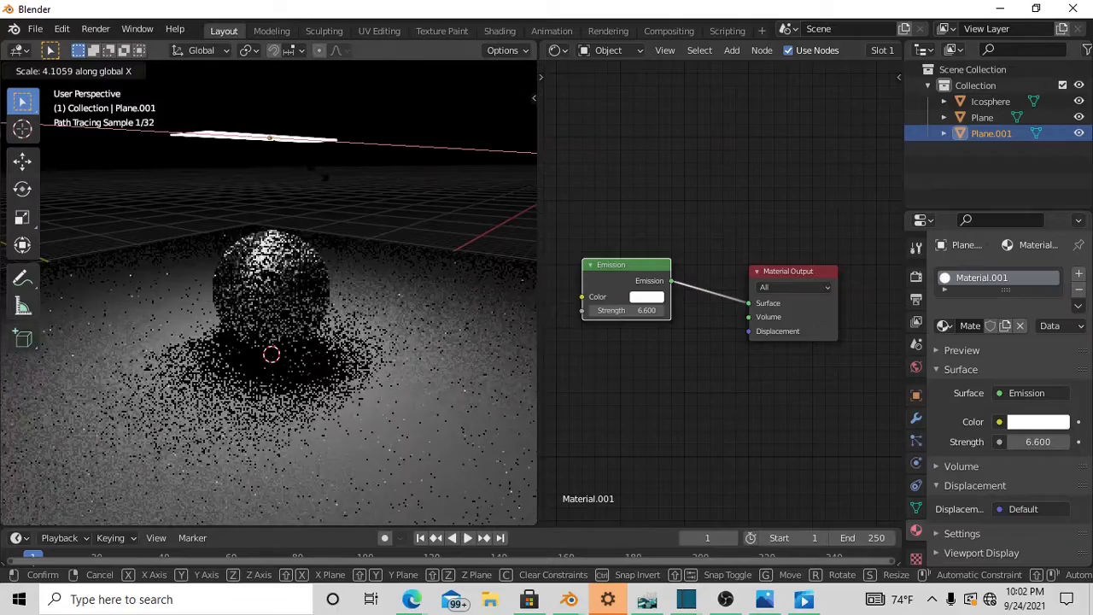
pyautogui.press('x')
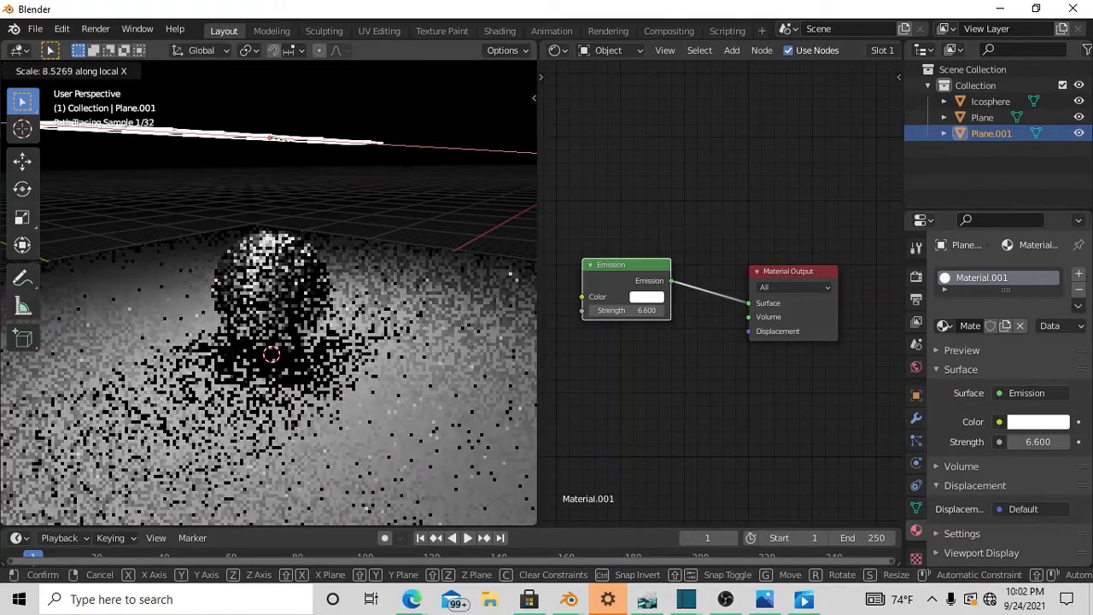
pyautogui.press('z')
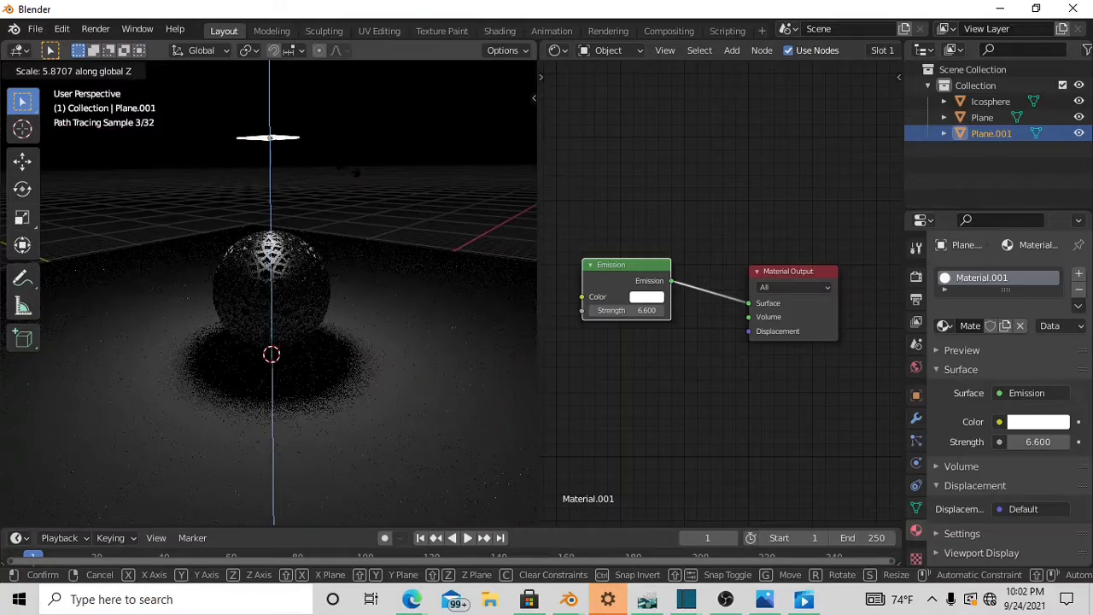
pyautogui.press('y')
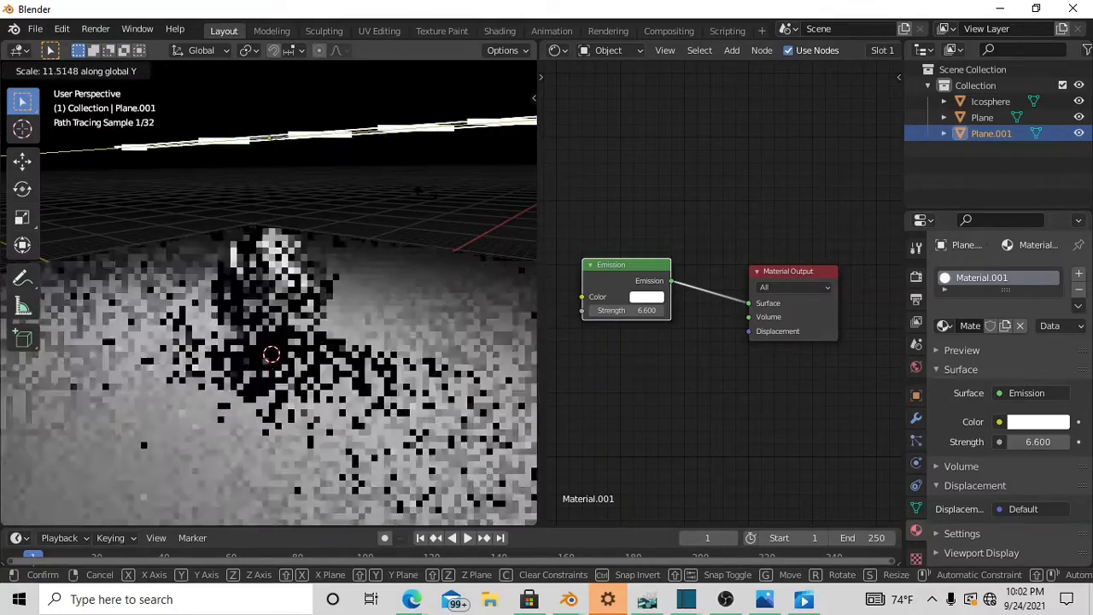
pyautogui.click(383, 310)
pyautogui.click(380, 306)
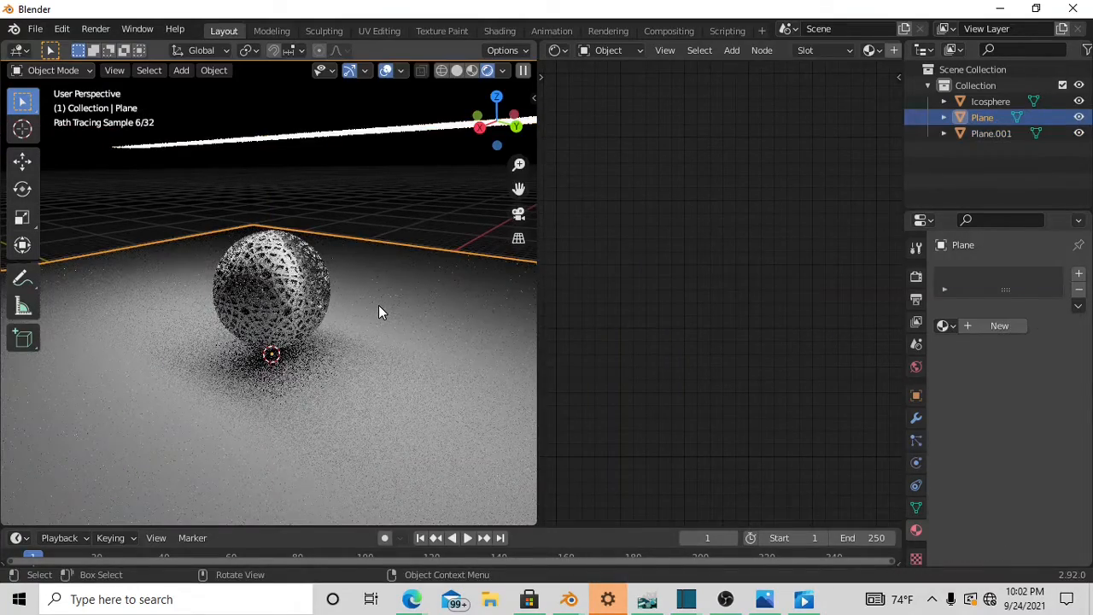
# Scale the ground plane up uniformly by about 3.86 so it extends farther around the sphere
pyautogui.press('s')
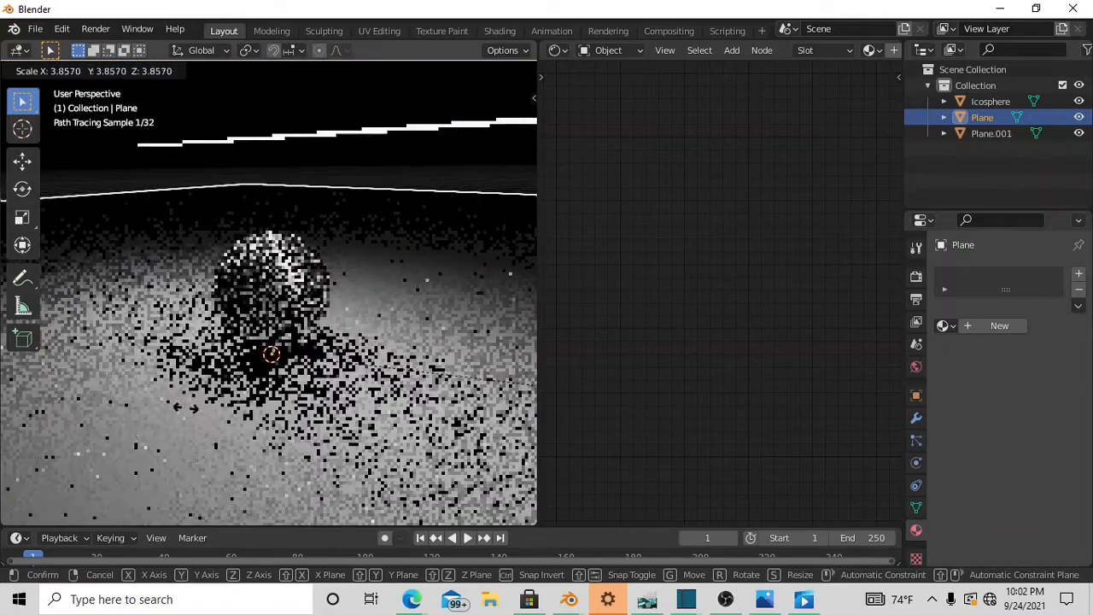
pyautogui.click(182, 407)
# Widen the 3D viewport across the shader editor, leaving only a narrow strip of the node area
pyautogui.scroll(5, 175, 321)
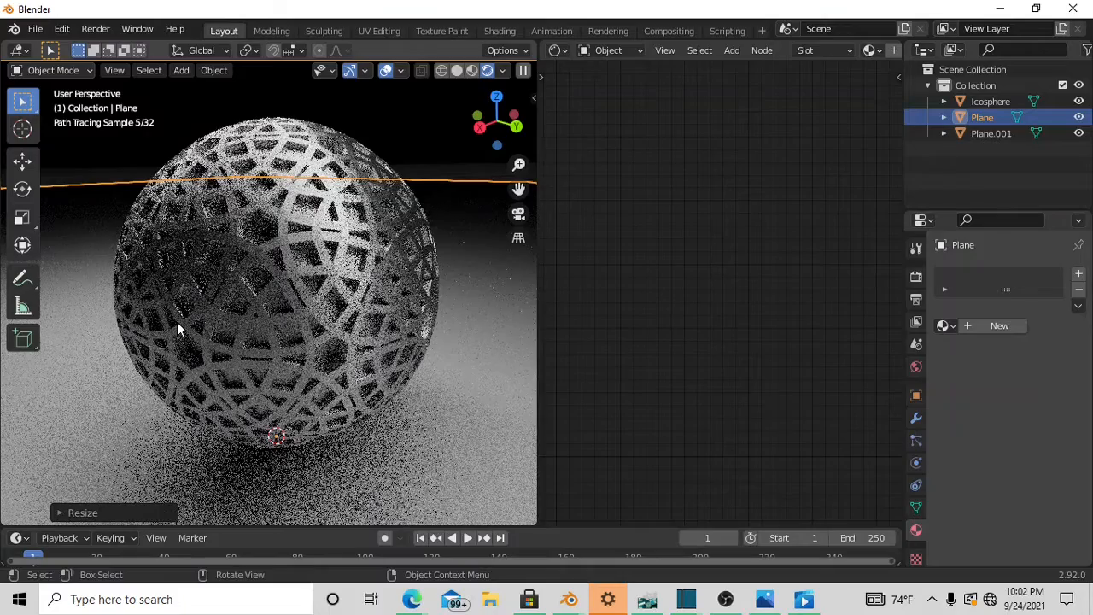
pyautogui.moveTo(151, 350); pyautogui.dragTo(224, 362, button='middle')
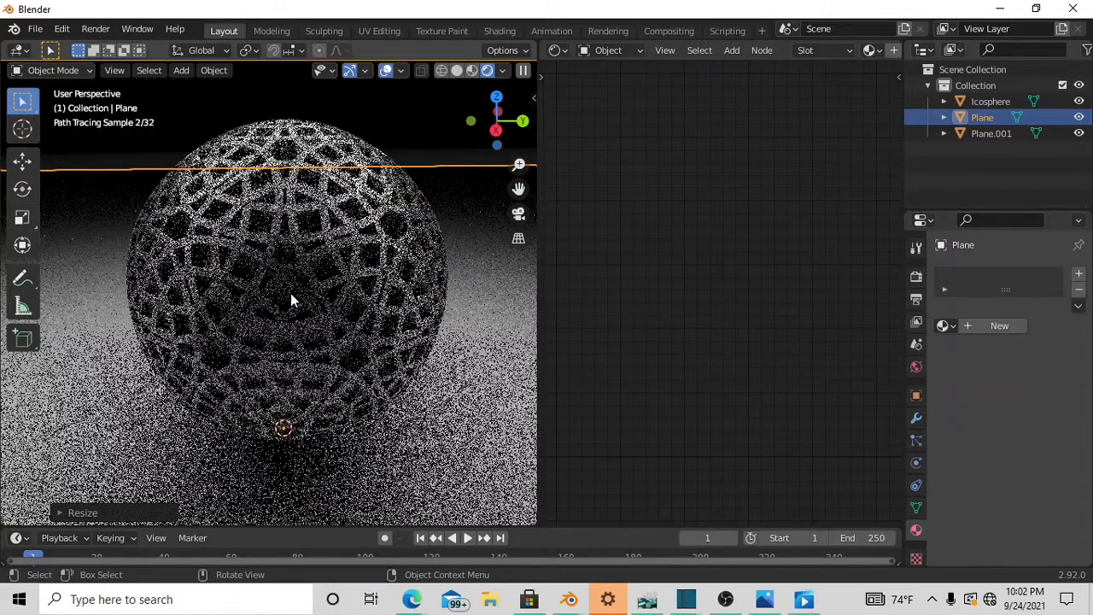
pyautogui.scroll(-2, 214, 297)
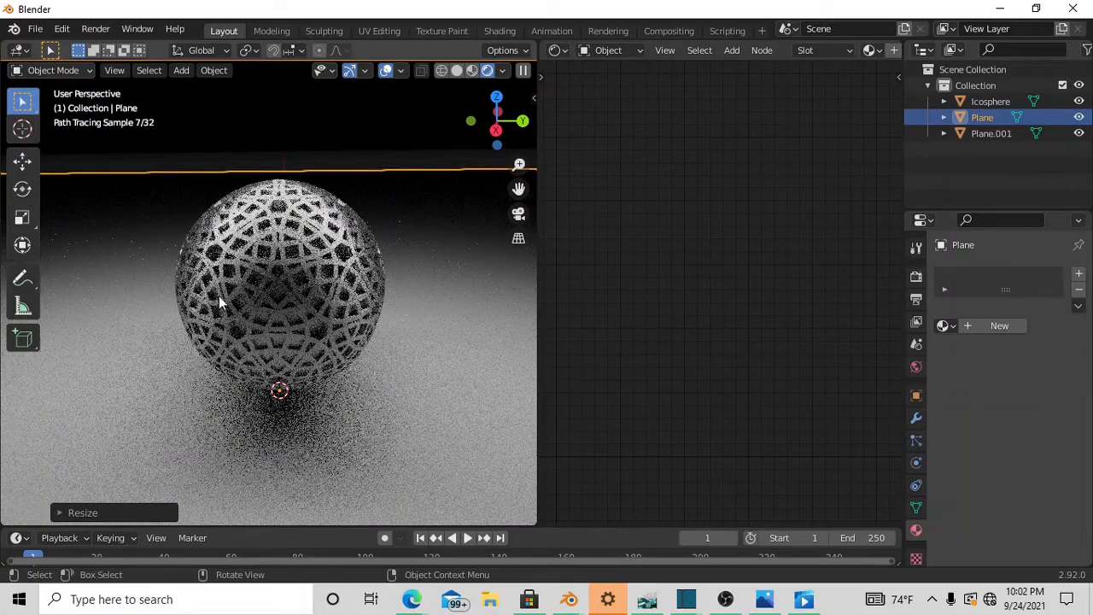
pyautogui.moveTo(219, 301); pyautogui.dragTo(253, 295, button='middle')
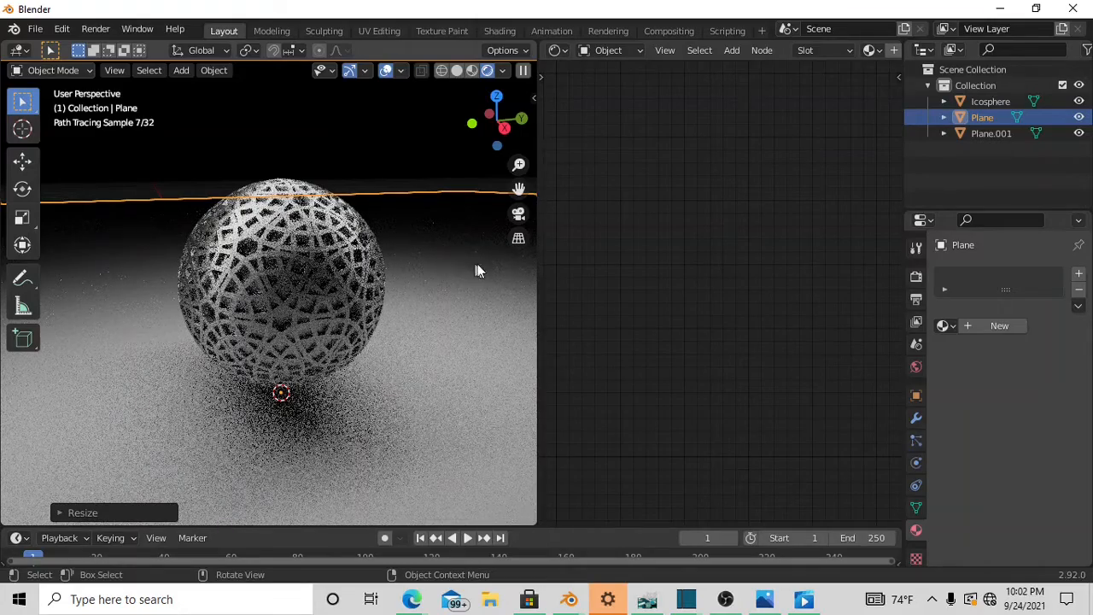
pyautogui.moveTo(538, 289); pyautogui.dragTo(928, 330)
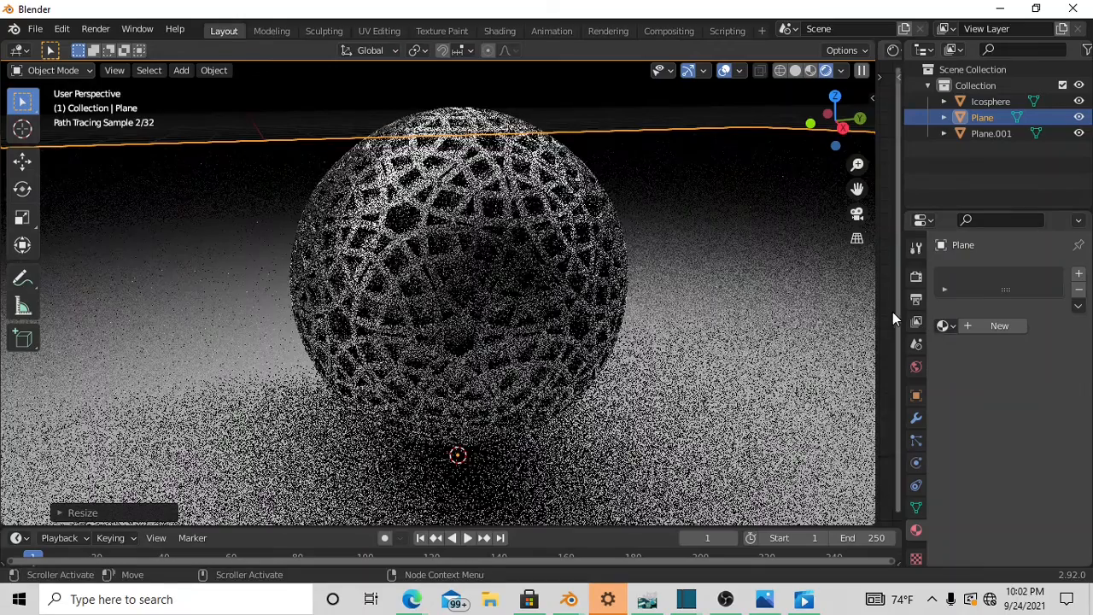